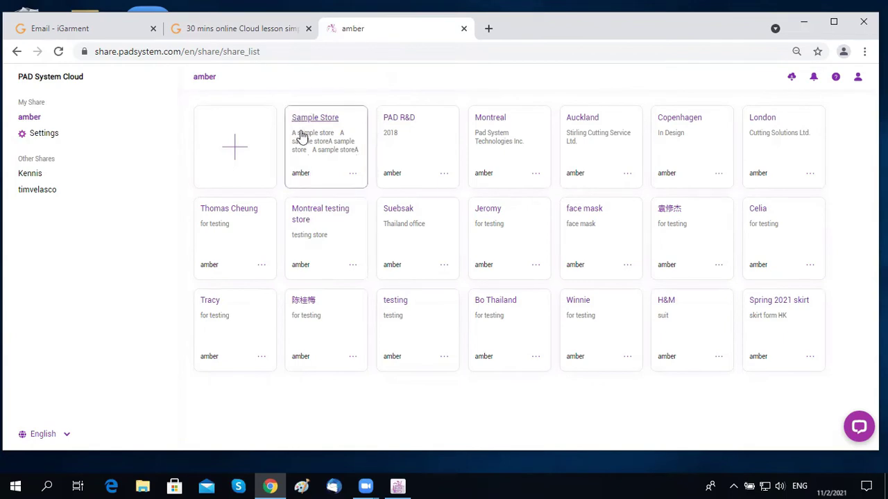
Step: Create a store named 'Spring 2021 skirt' with description 'skirt from HK', then return to the lesson slides
click(236, 151)
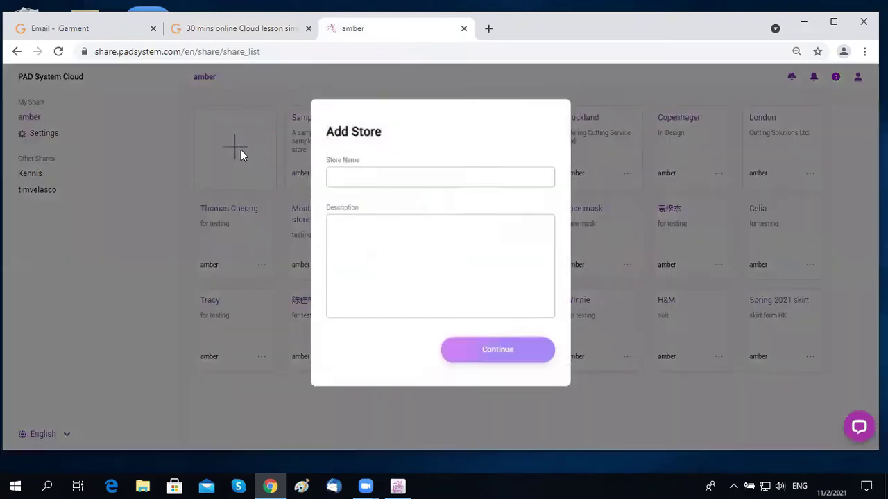
click(339, 196)
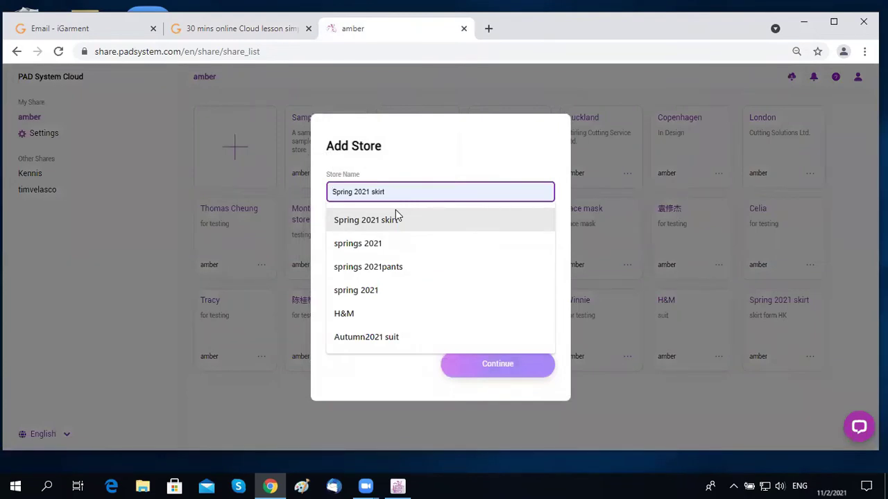
text(Spring 2)
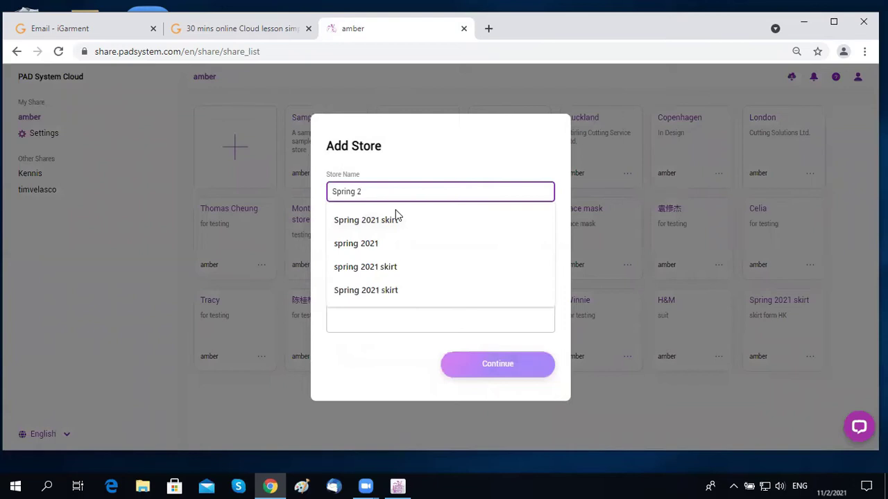
text(021 sk)
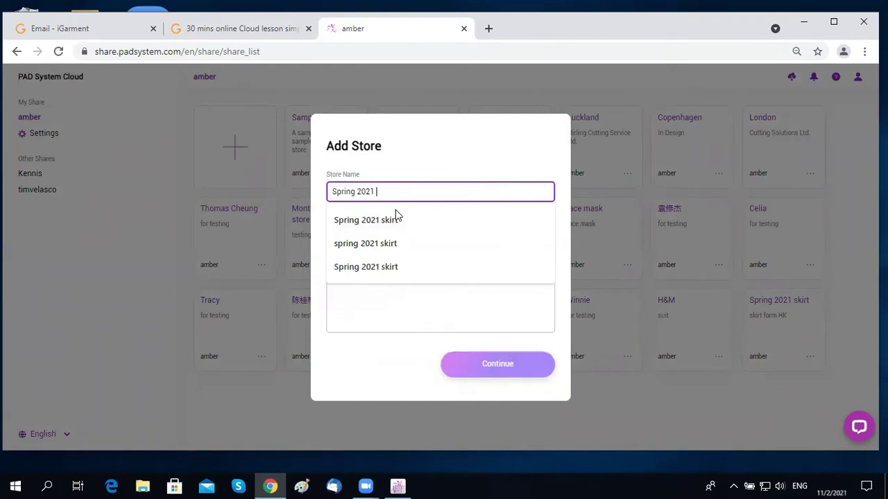
text(irt)
key(Return)
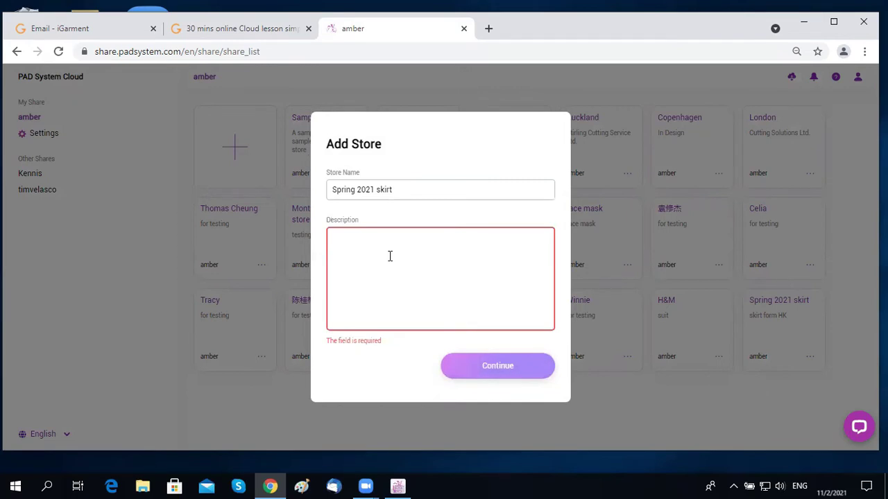
text(skirt)
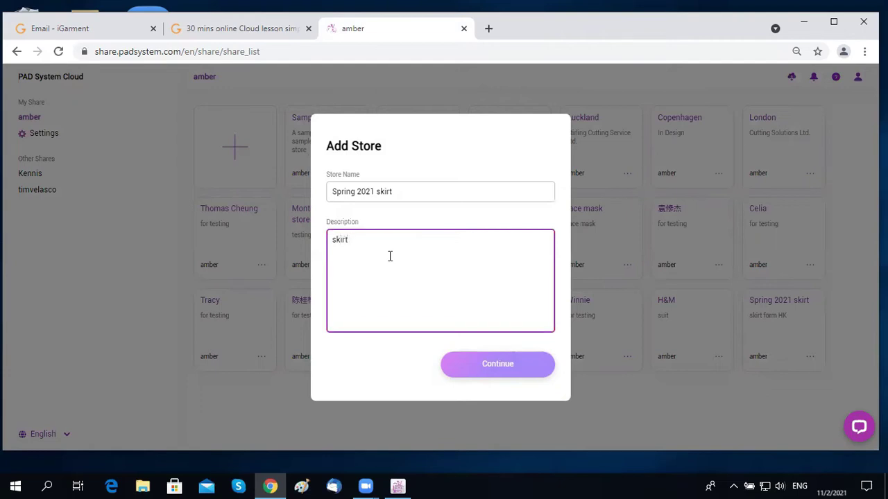
text(from HK)
click(493, 365)
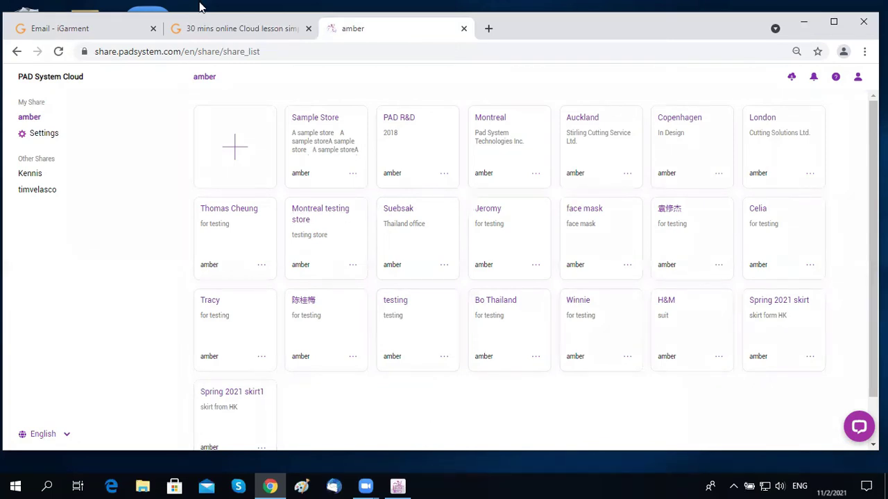
click(231, 30)
Step: Advance the lesson slide, then view the details of the 123thest and 7777 works
click(610, 219)
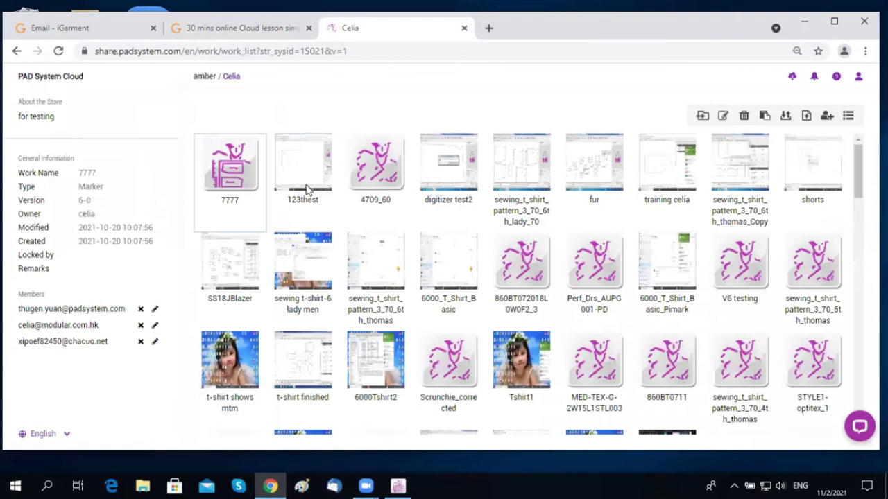
click(299, 170)
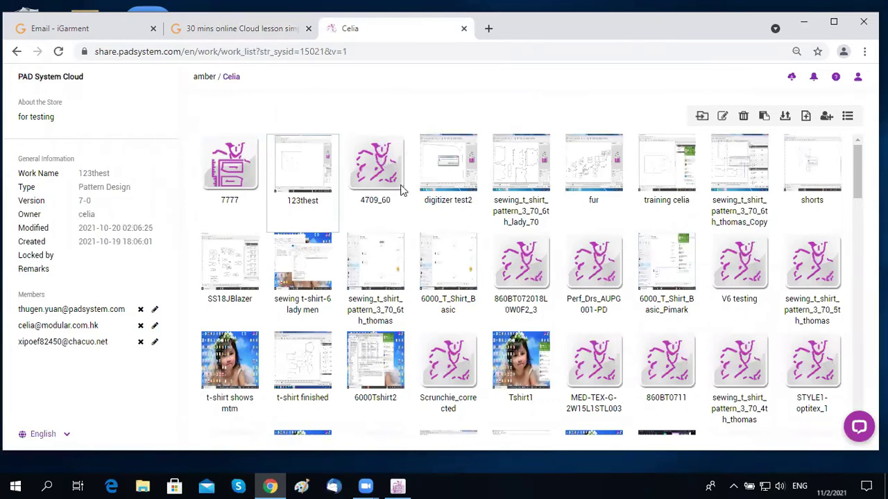
click(233, 167)
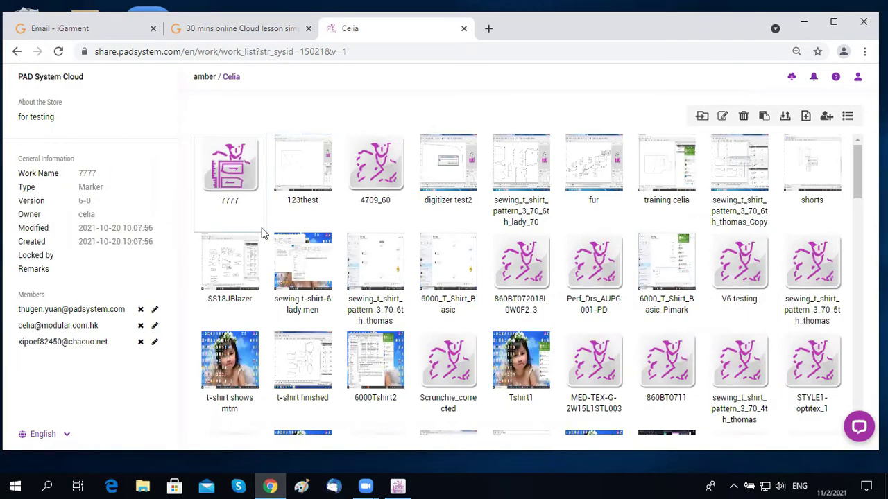
click(318, 178)
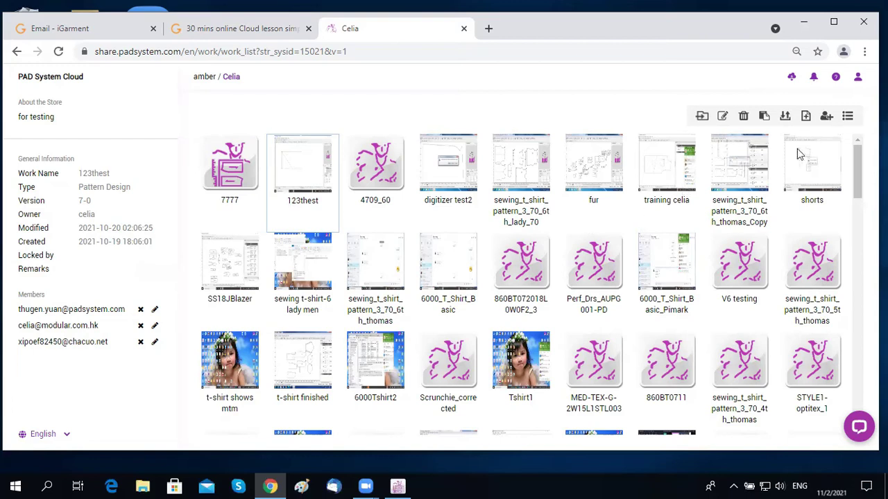
click(847, 118)
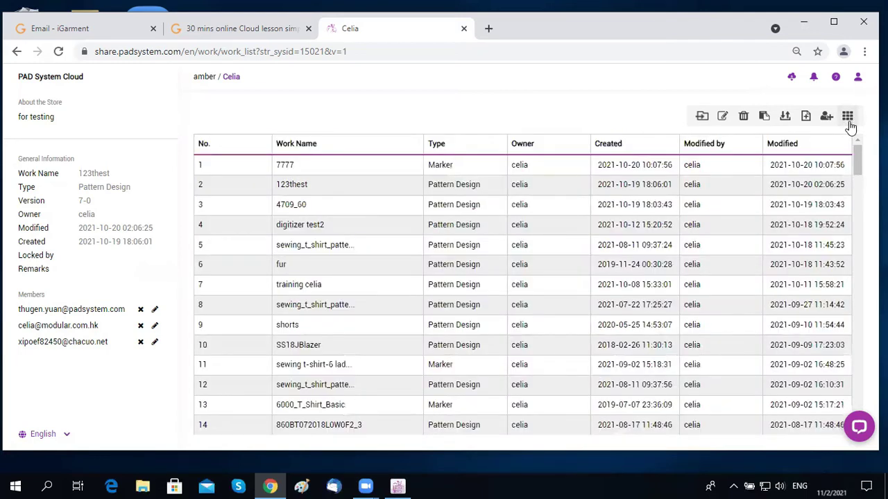
scroll(458, 336, down, 4)
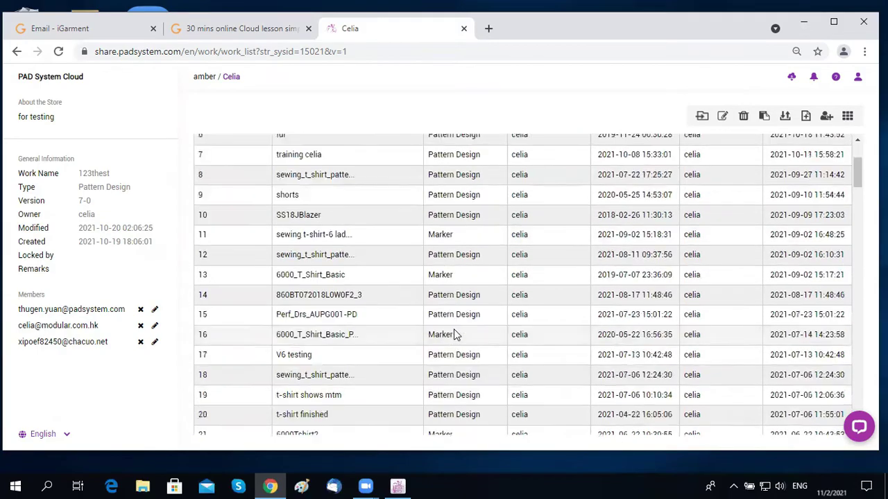
scroll(463, 334, down, 12)
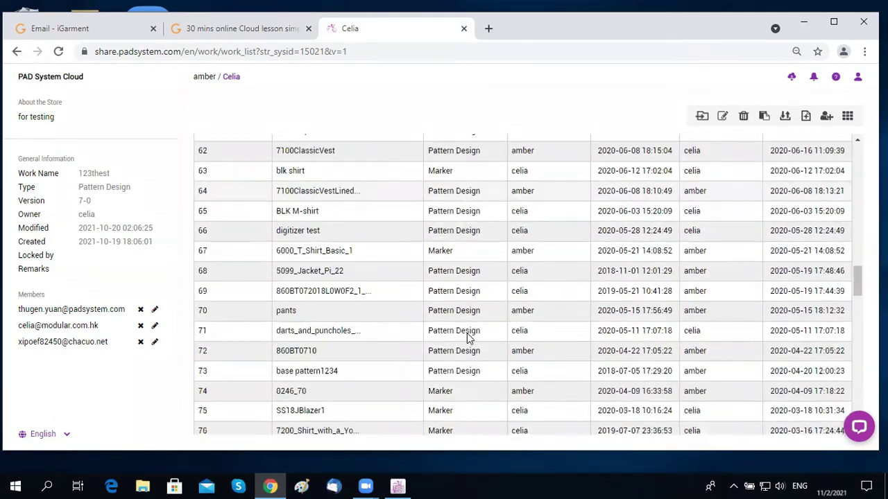
scroll(468, 333, down, 7)
scroll(485, 333, up, 15)
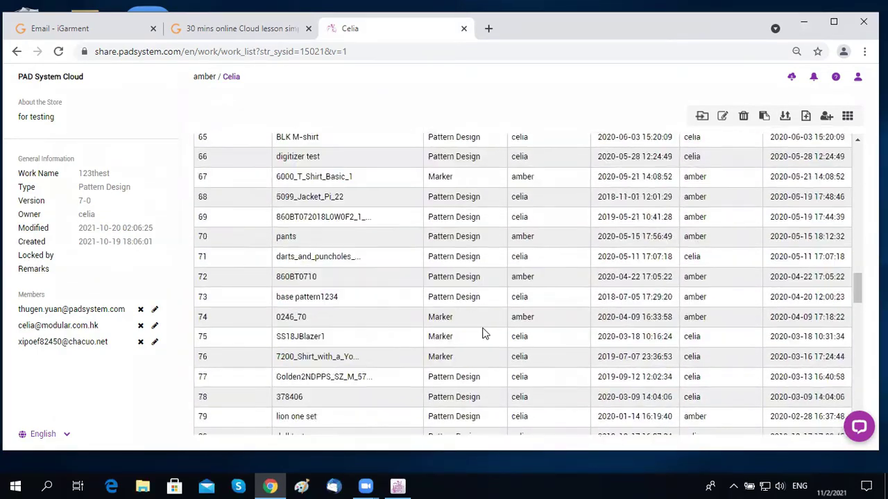
scroll(855, 151, up, 1)
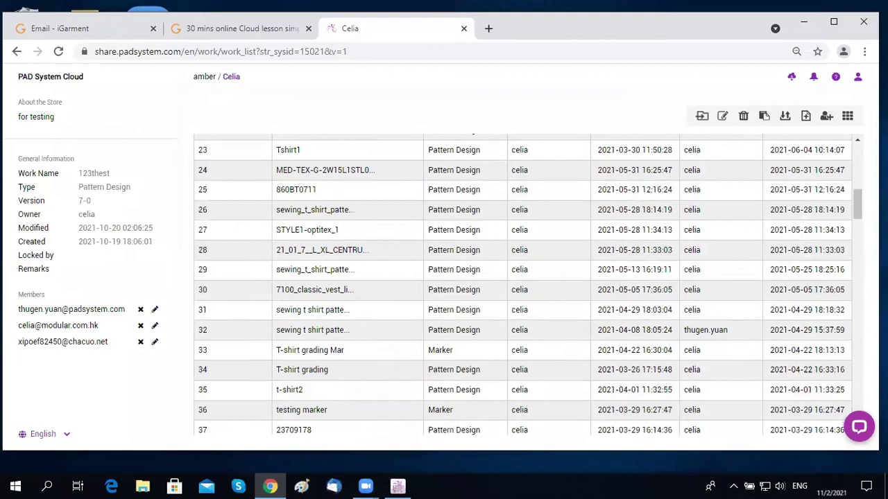
click(848, 118)
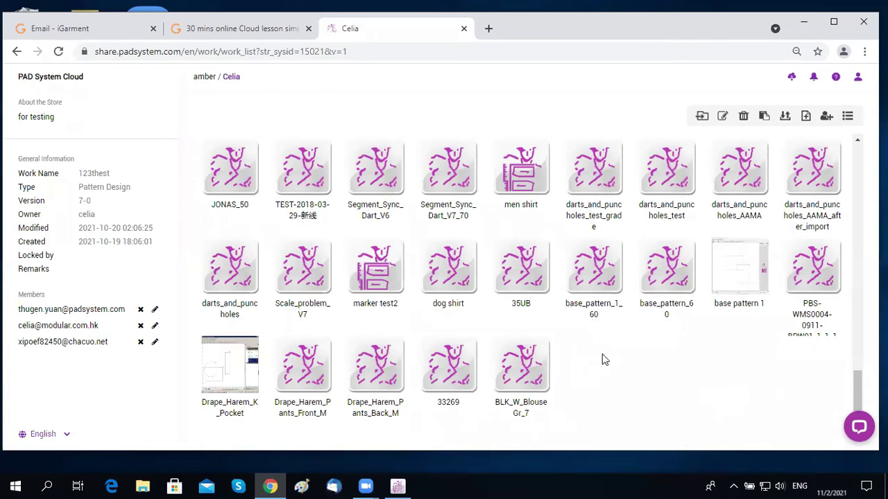
Step: Search the store page for '35' to locate the 93539M TRIMMED AFTER DUP work
click(864, 51)
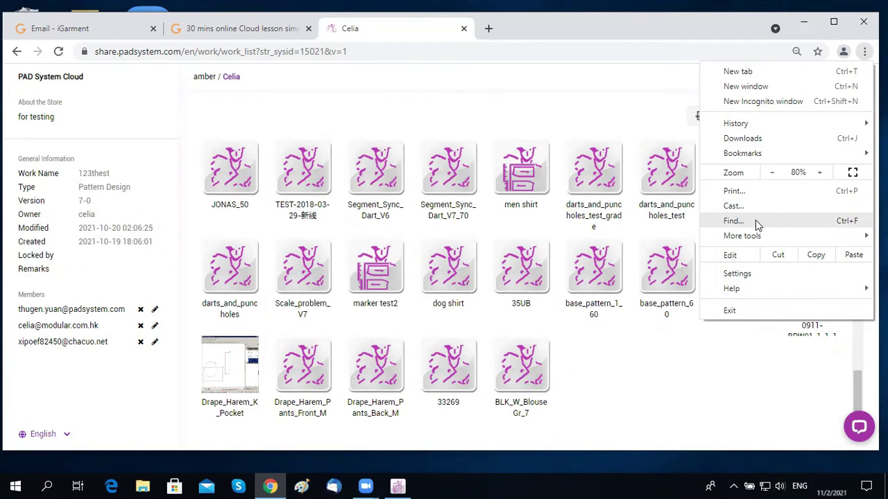
click(733, 220)
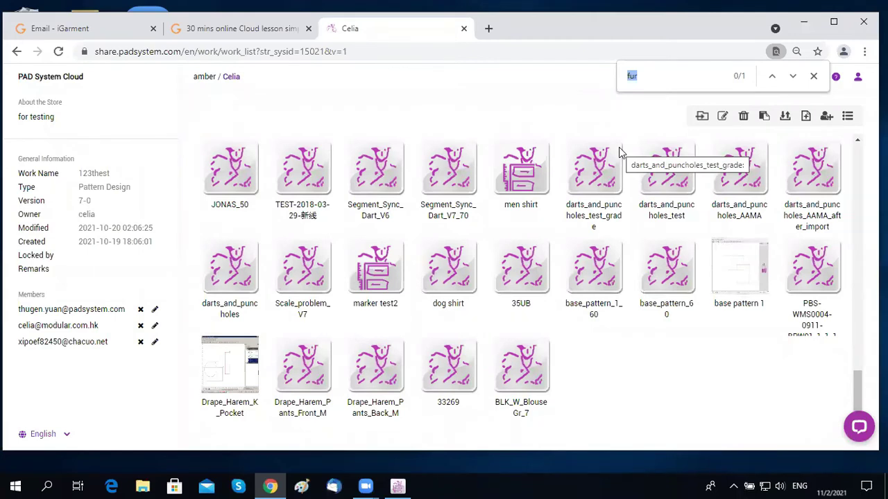
text(3)
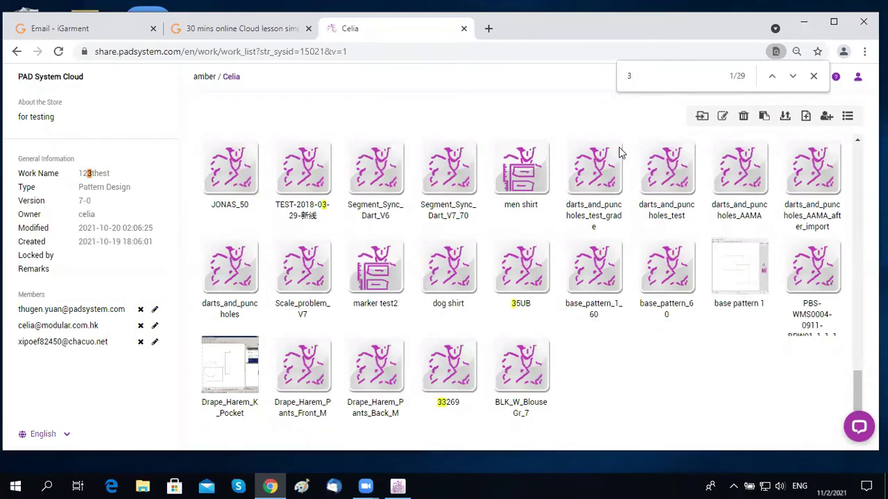
text(5)
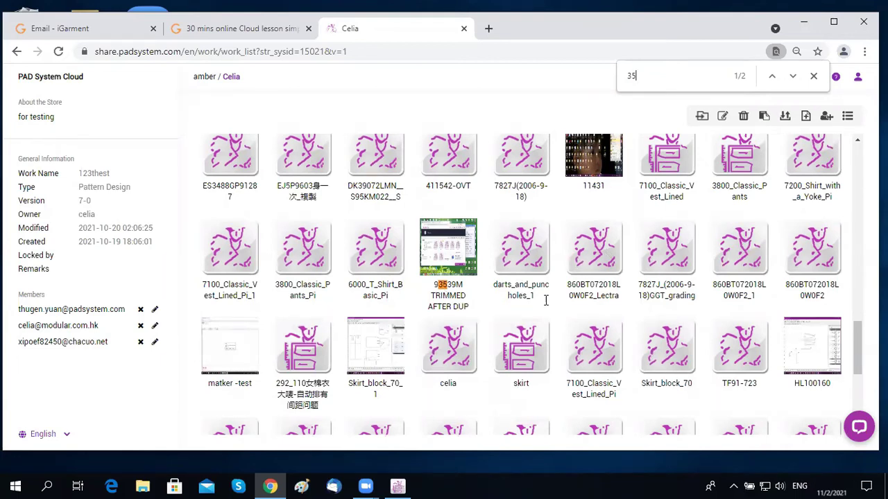
scroll(571, 317, down, 1)
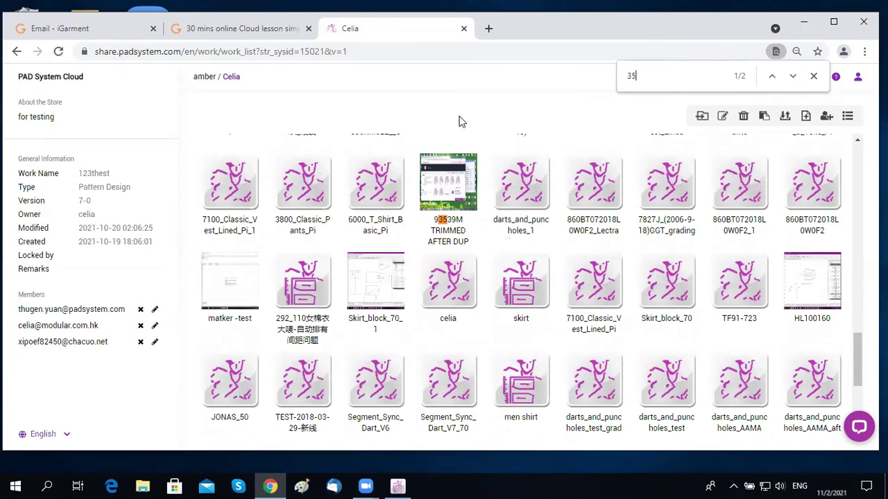
click(813, 76)
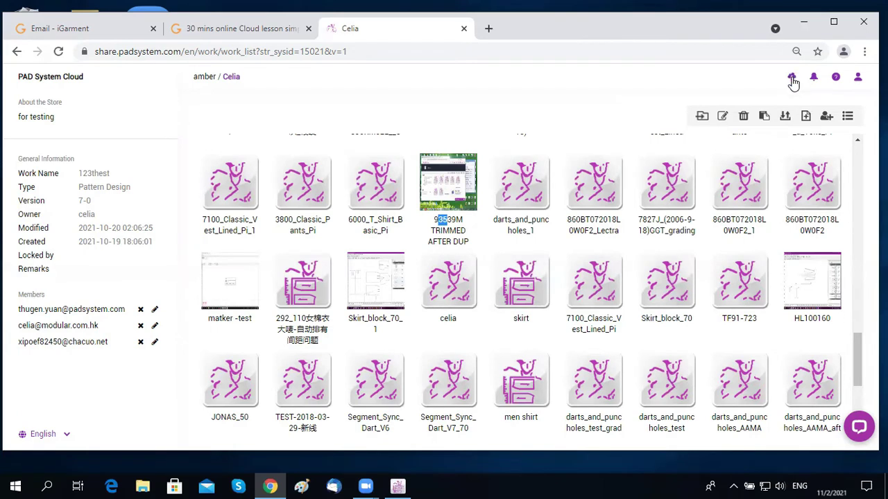
Step: Download the PadAgent installer and return to the '30 mins online Cloud lesson' slides
click(792, 79)
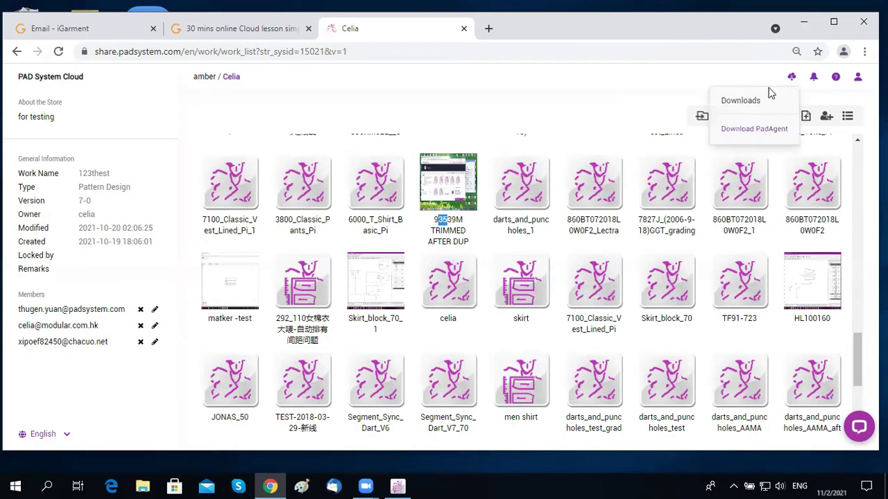
click(763, 130)
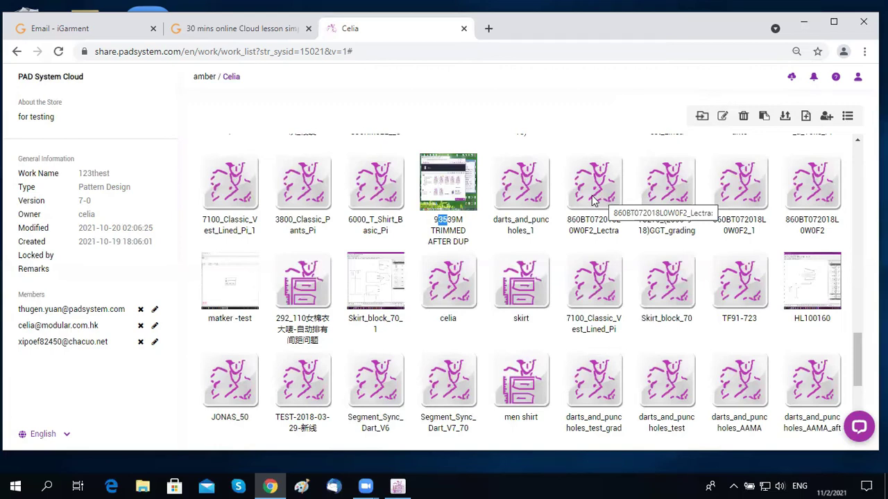
click(222, 31)
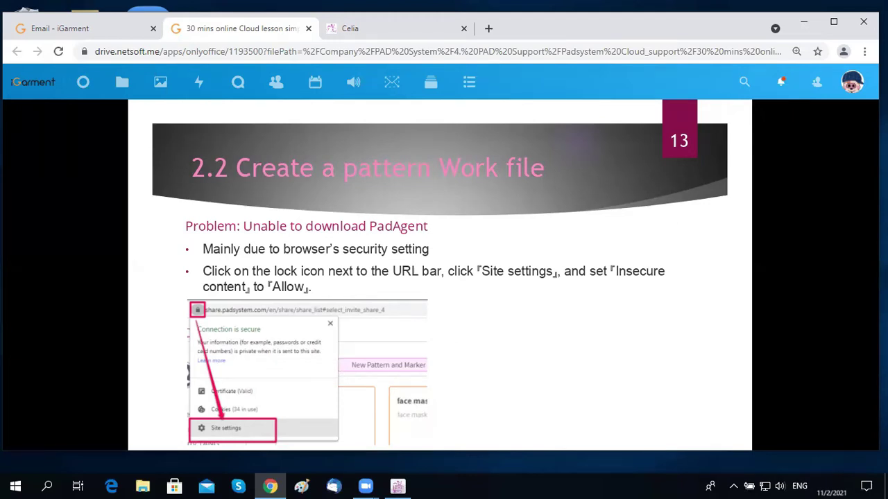
Step: Advance to slide 14 on PadAgent installation, then bring up the Celia store's account options
key(Right)
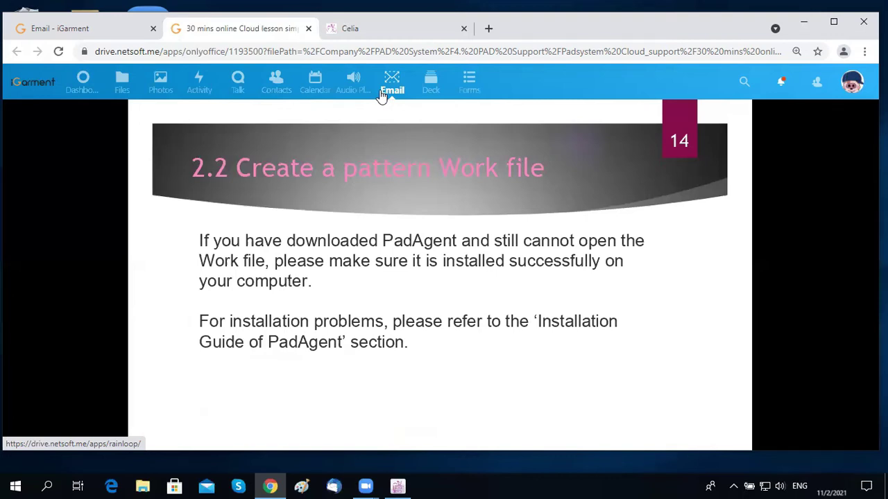
click(361, 29)
click(858, 79)
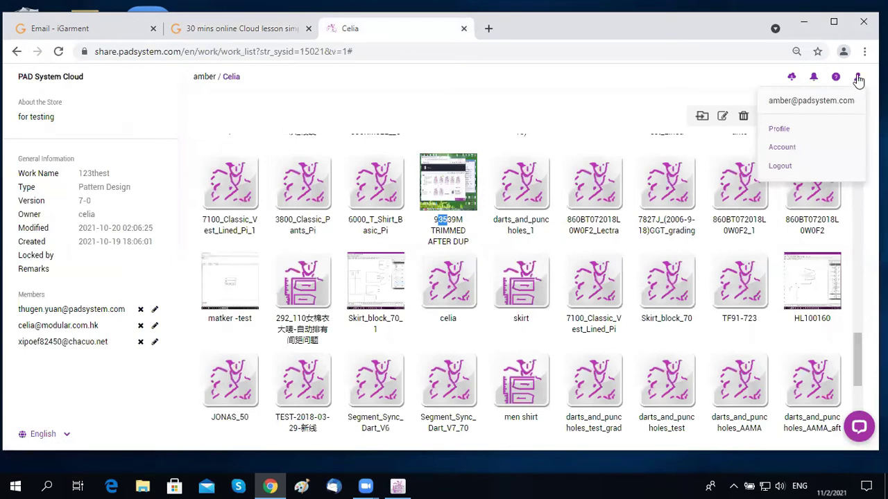
Step: Review the user profile's username, Company Name, Phone No. and Address fields
click(780, 131)
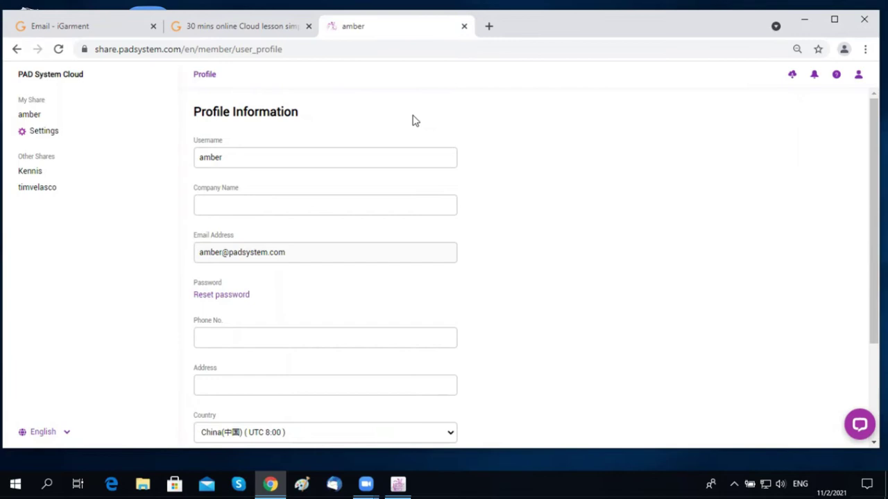
double_click(196, 157)
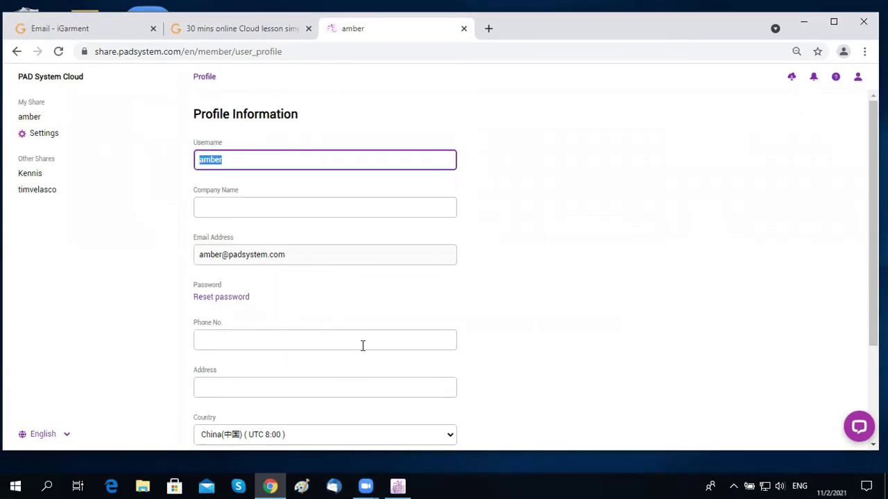
scroll(363, 346, down, 1)
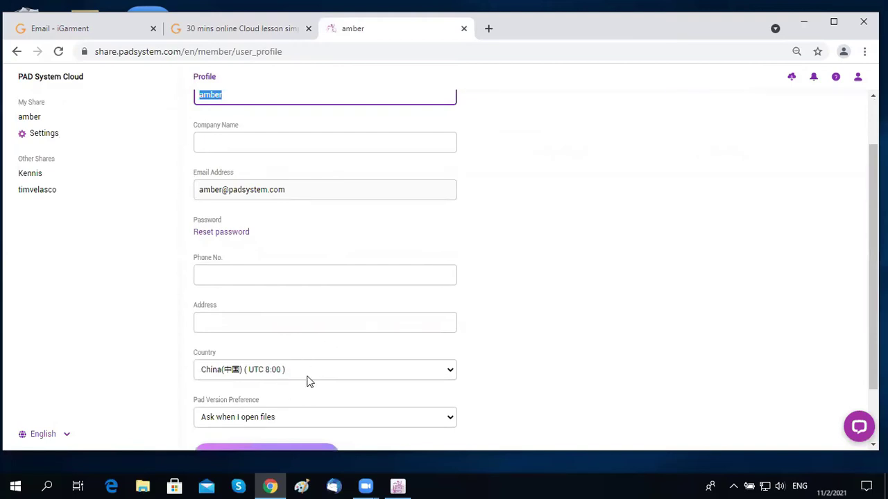
scroll(386, 317, up, 1)
click(642, 255)
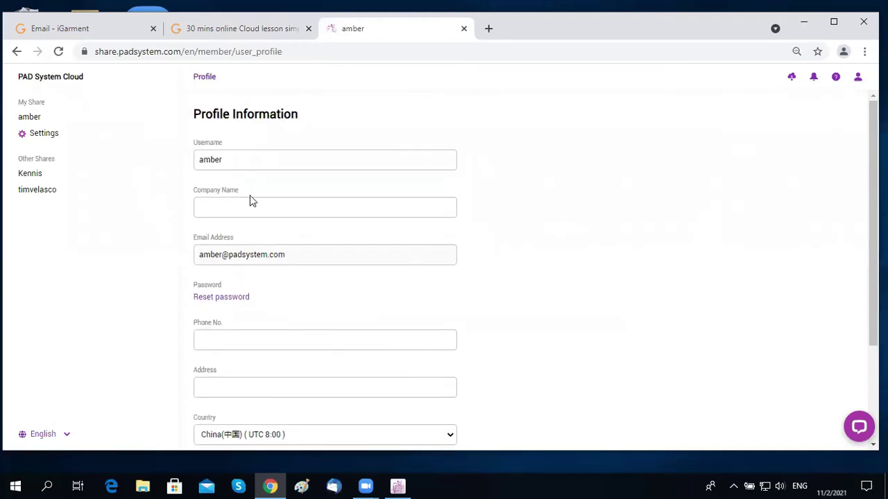
click(249, 206)
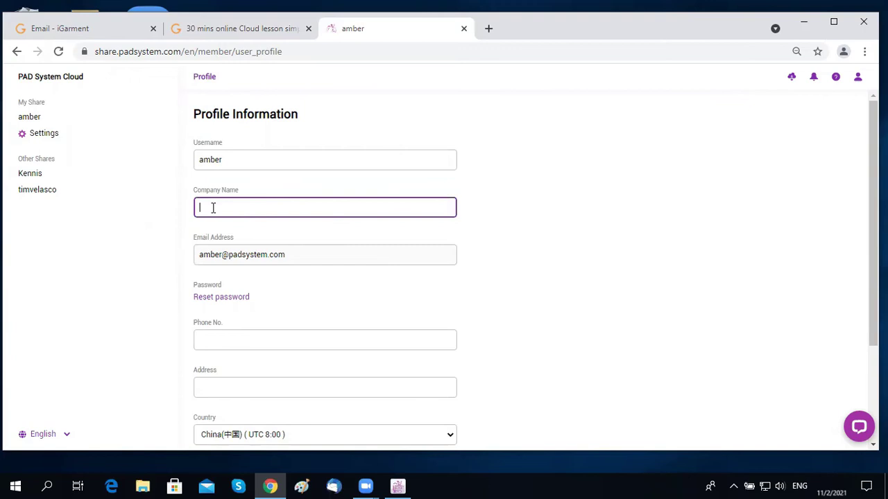
click(220, 339)
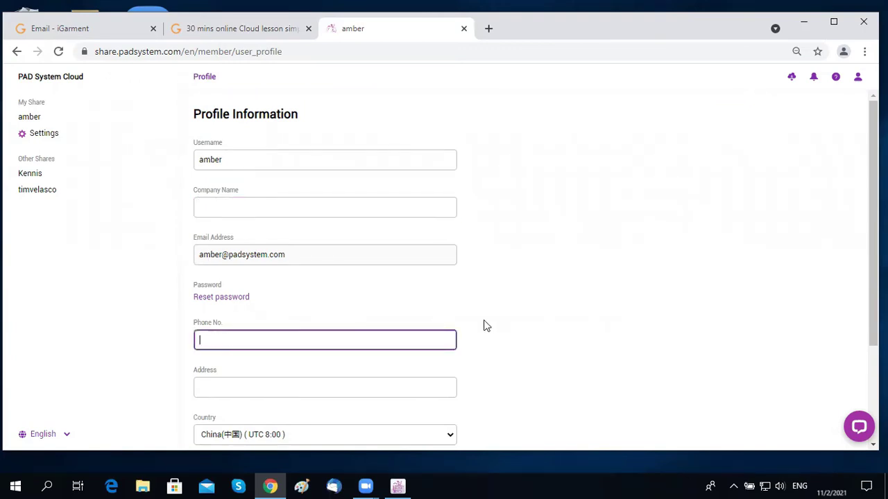
scroll(485, 319, down, 1)
click(257, 323)
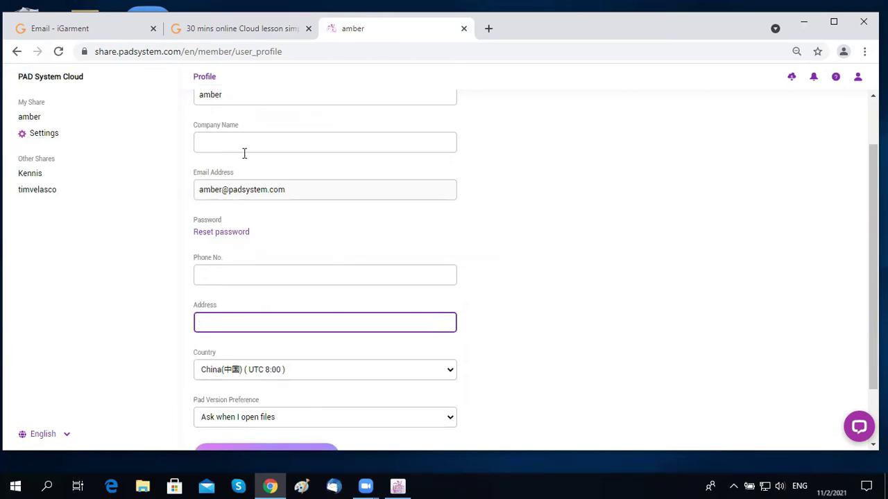
scroll(590, 290, down, 1)
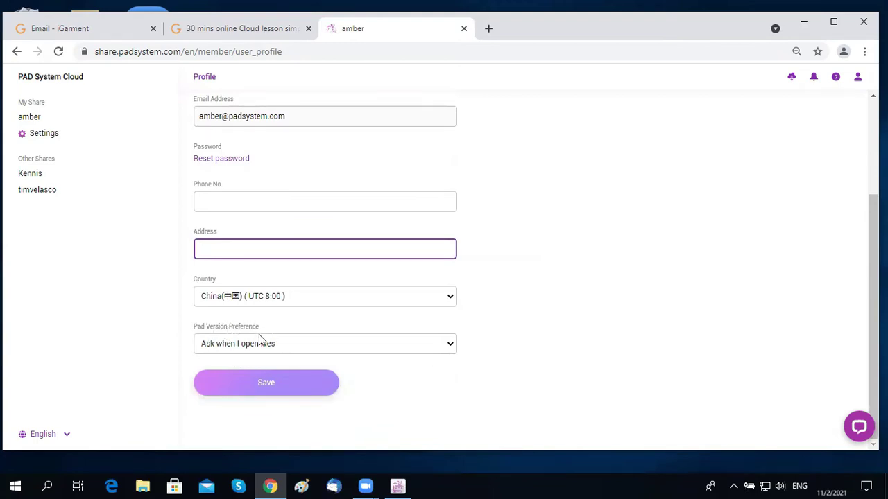
Step: Keep Pad Version Preference at 'Ask when I open files', save, and return to the stores
click(447, 345)
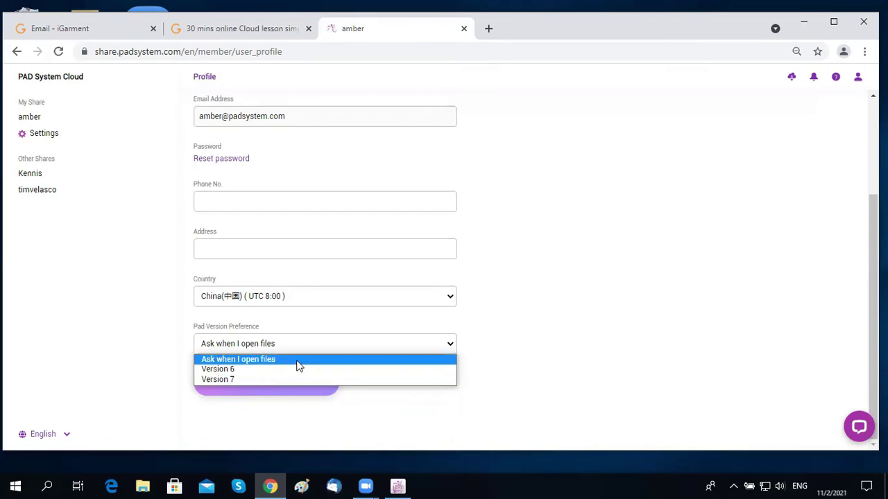
click(217, 361)
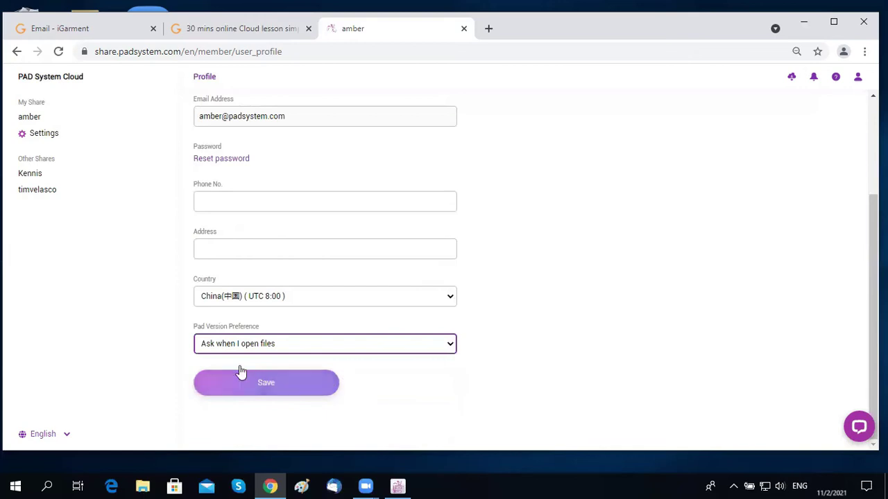
click(284, 392)
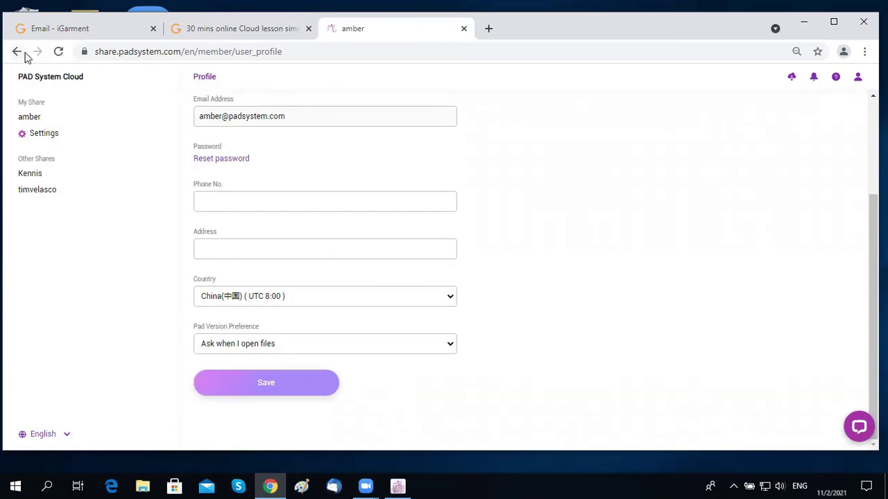
click(41, 81)
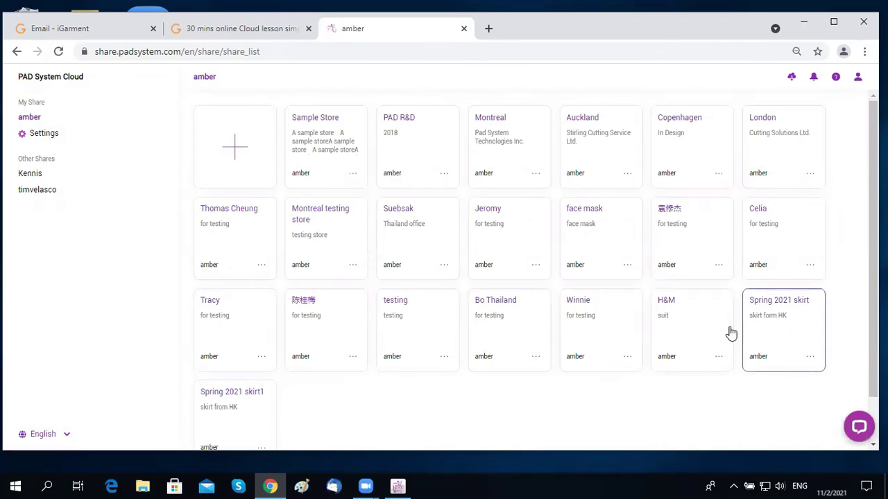
Step: Open the empty Spring 2021 skirt1 store and choose to add a new Pattern work
click(226, 396)
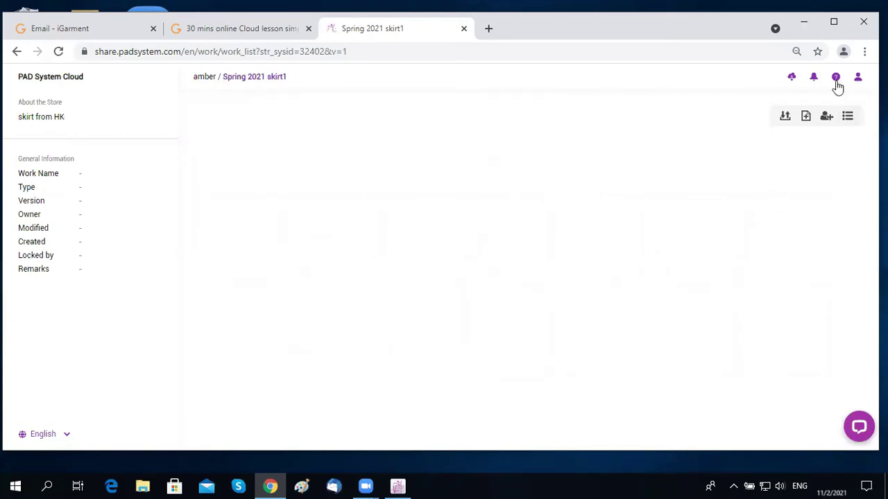
click(807, 118)
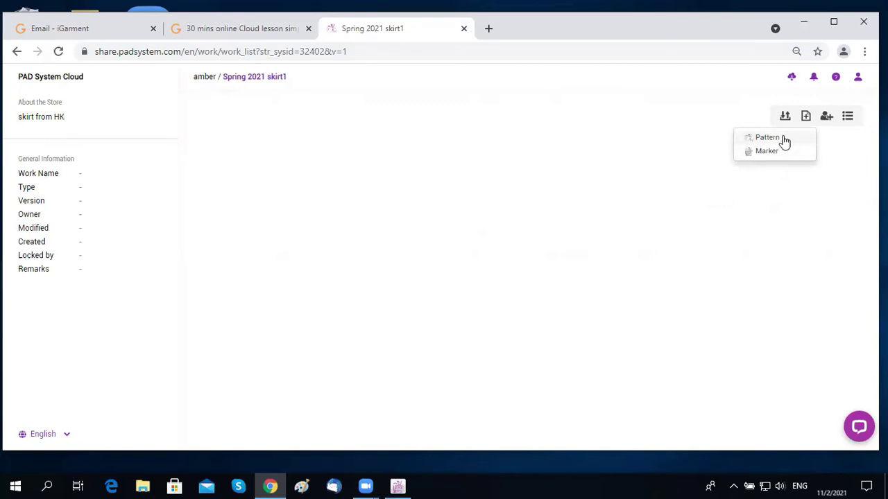
click(784, 142)
Step: Name the new pattern work 'raincoat 23' and confirm its creation
click(399, 244)
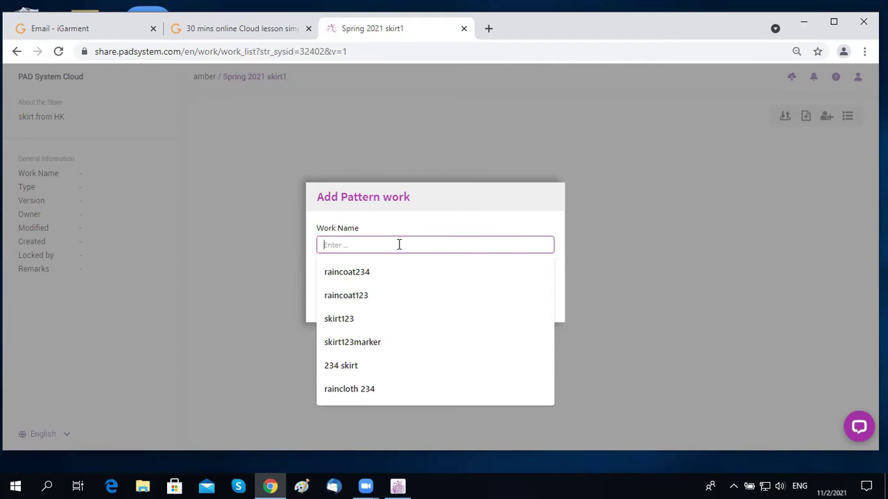
text(s)
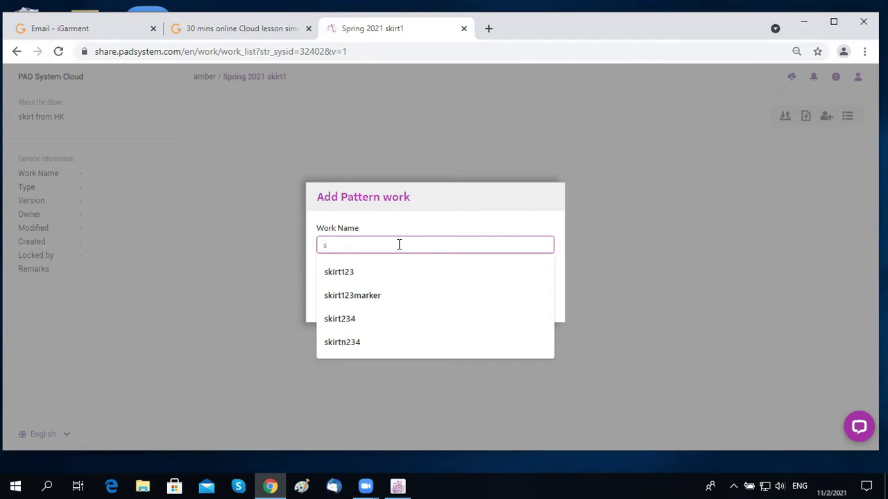
key(BackSpace)
text(rainc)
text(oat 23)
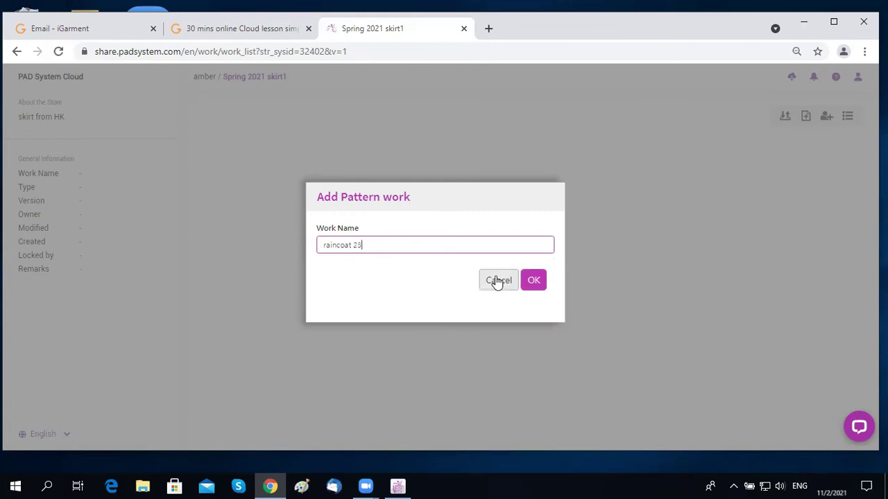
click(535, 281)
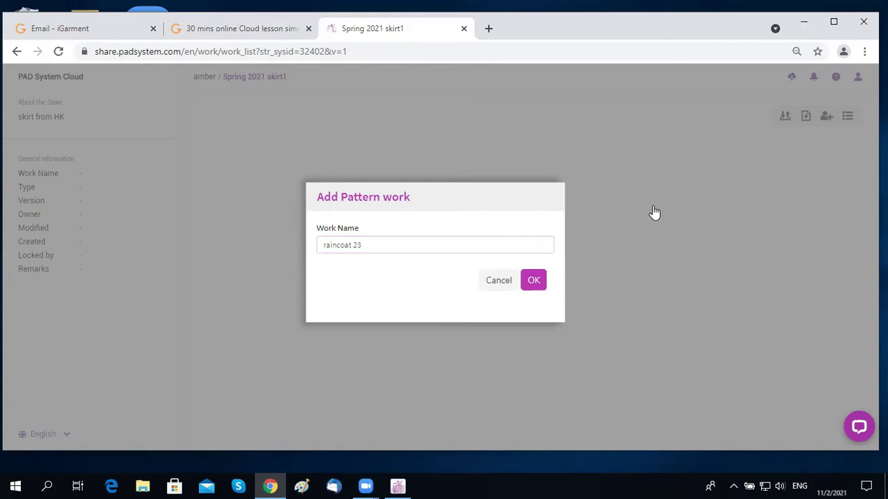
click(533, 282)
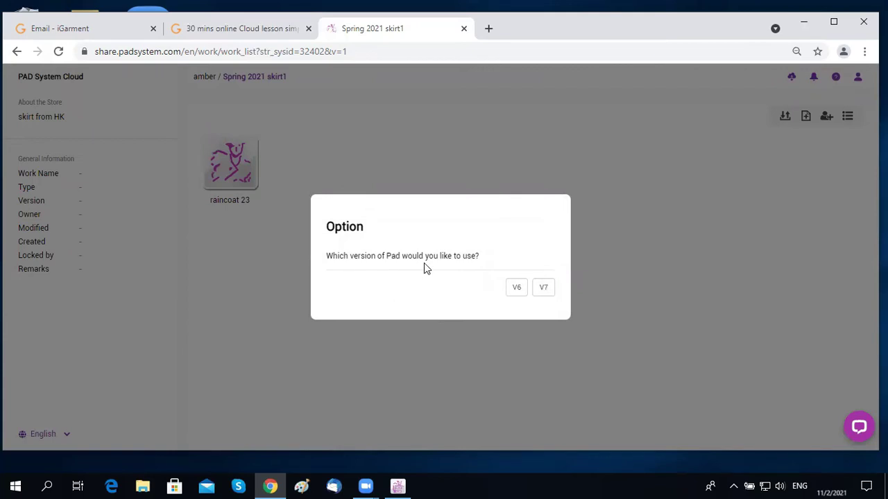
Step: Open raincoat 23 in V7, draw a rectangular piece, save it, and close Pattern Design
click(544, 294)
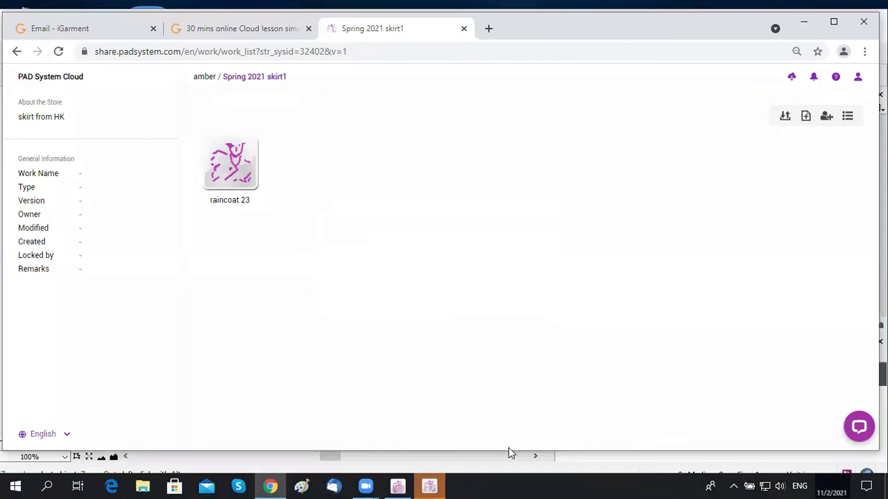
click(430, 485)
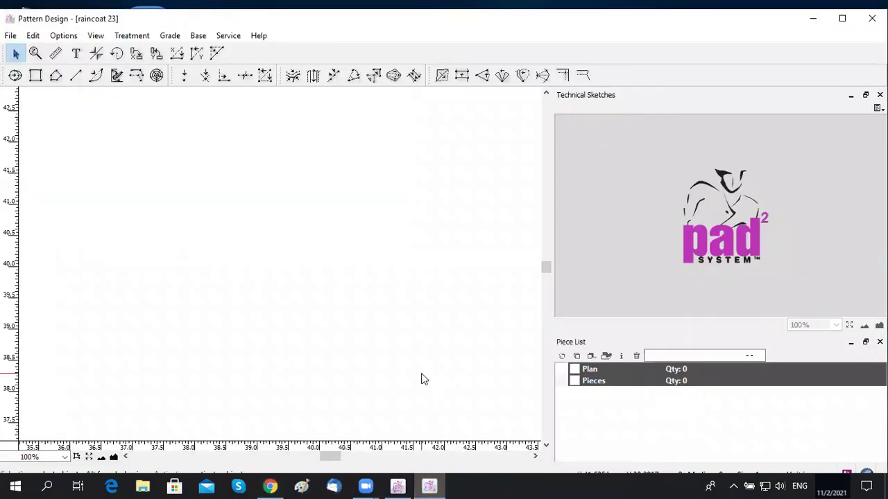
click(36, 76)
drag(110, 201, 404, 333)
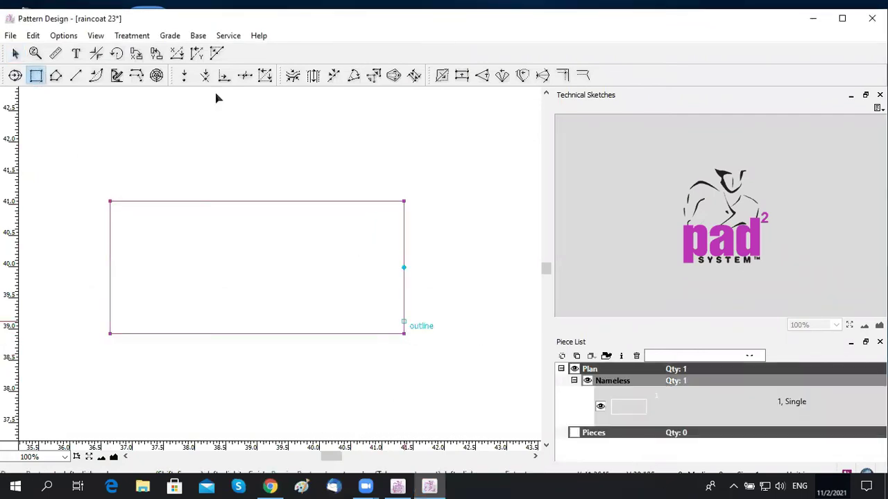
click(10, 35)
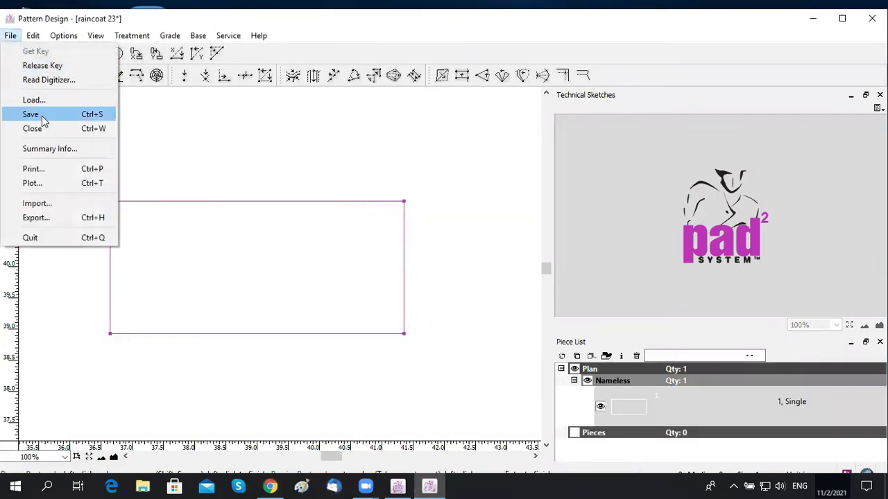
click(41, 115)
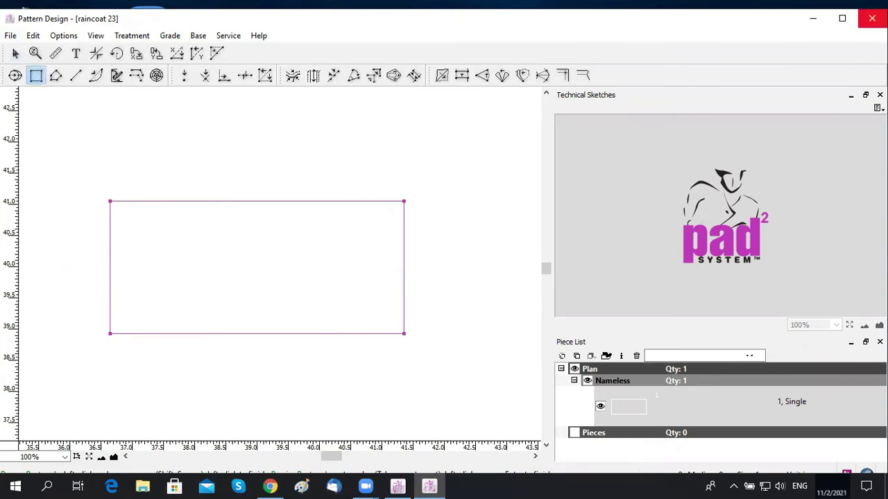
click(871, 18)
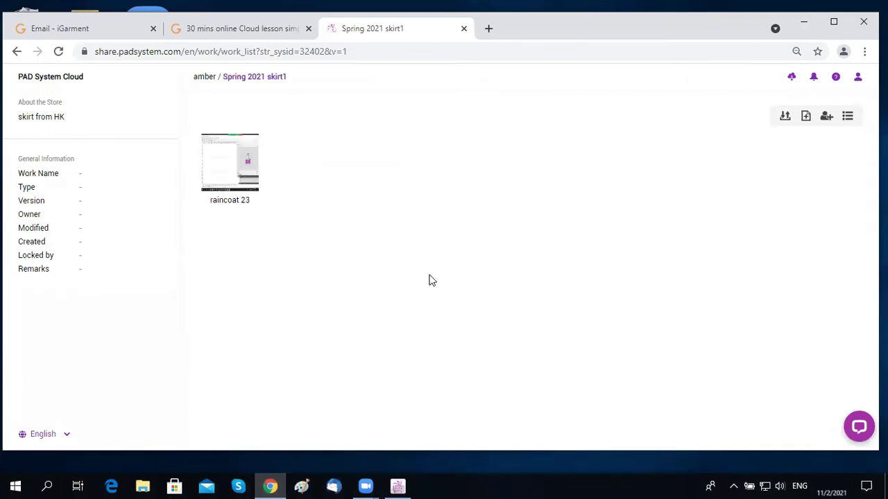
Step: Switch to the cloud lesson slideshow and page back and forward through the work-file slides
click(275, 31)
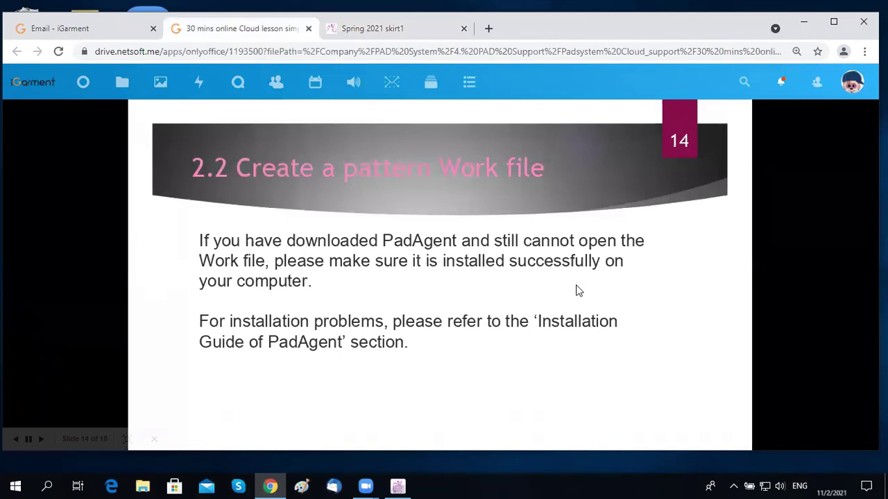
key(Left)
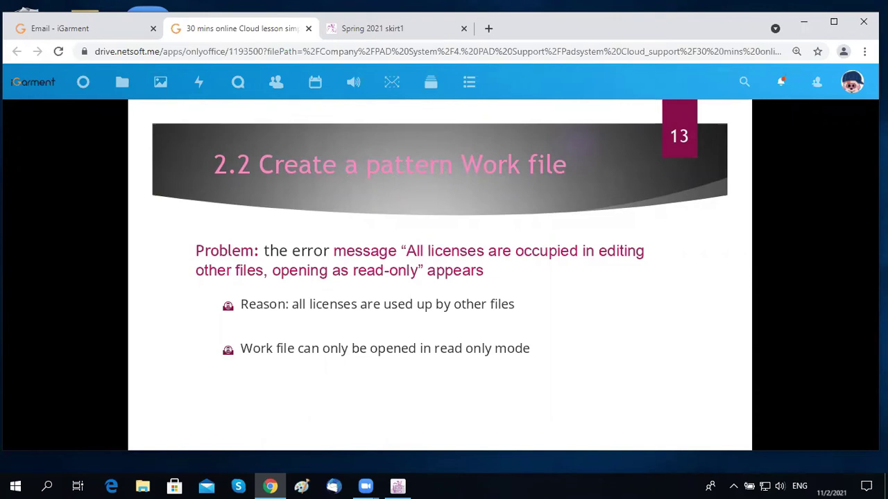
key(Right)
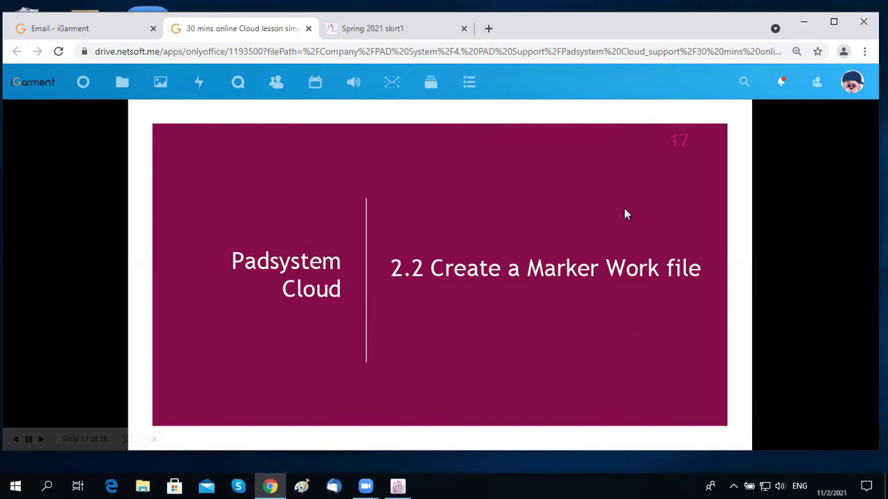
Step: Add a new marker work named 'raincoat 23' in the Spring 2021 skirt1 store
click(393, 31)
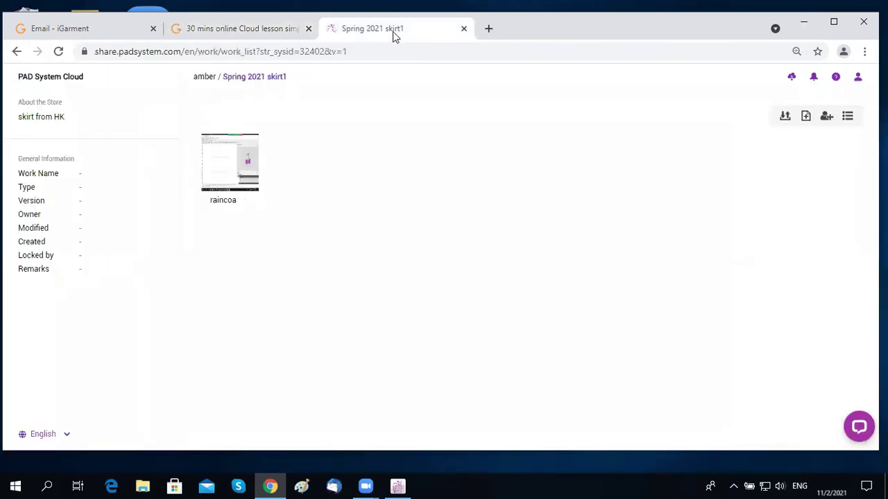
click(806, 118)
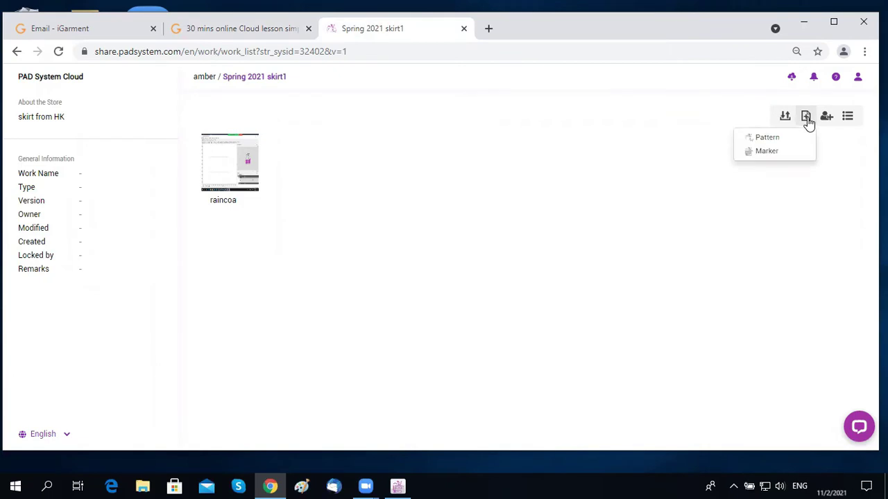
click(767, 151)
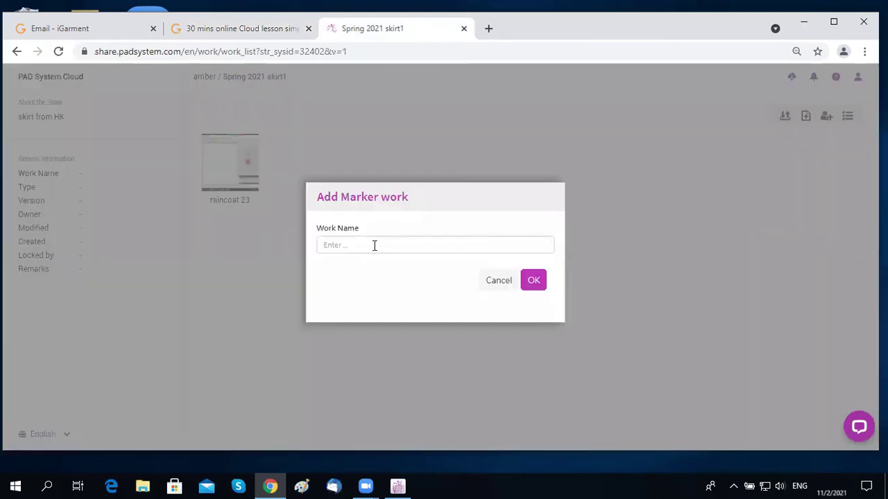
click(375, 244)
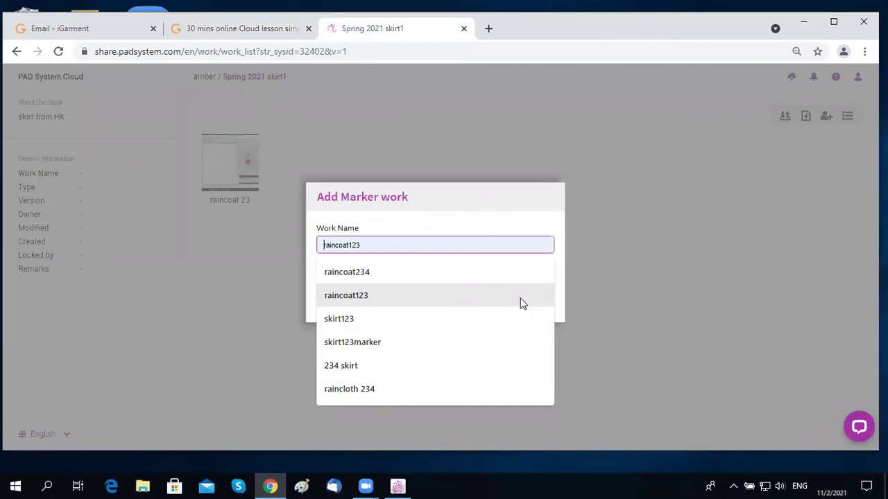
text(rainc)
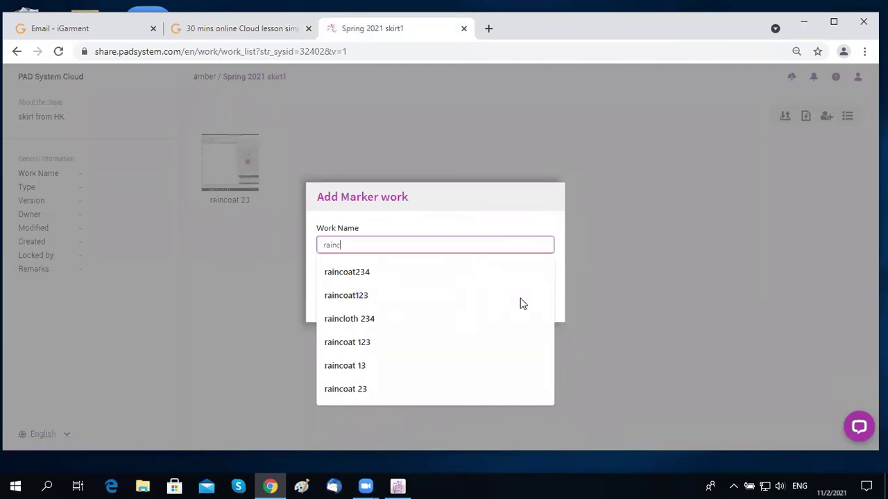
text(oat2)
key(BackSpace)
text(23)
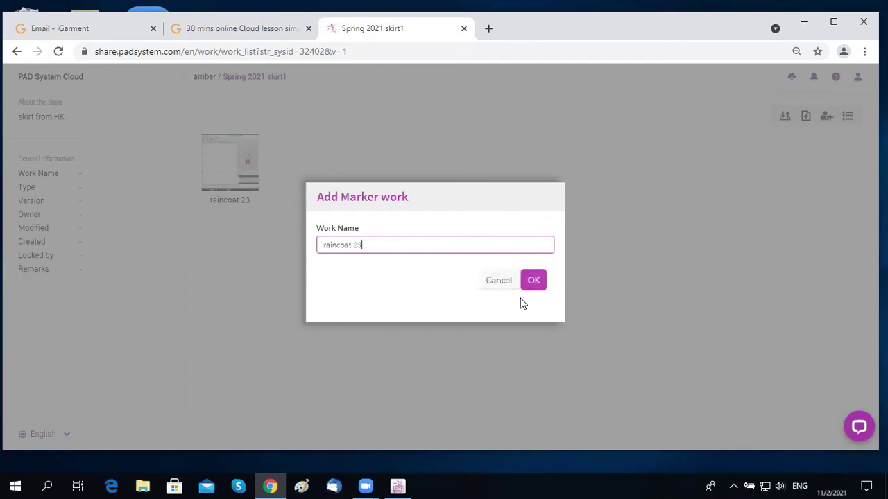
click(534, 281)
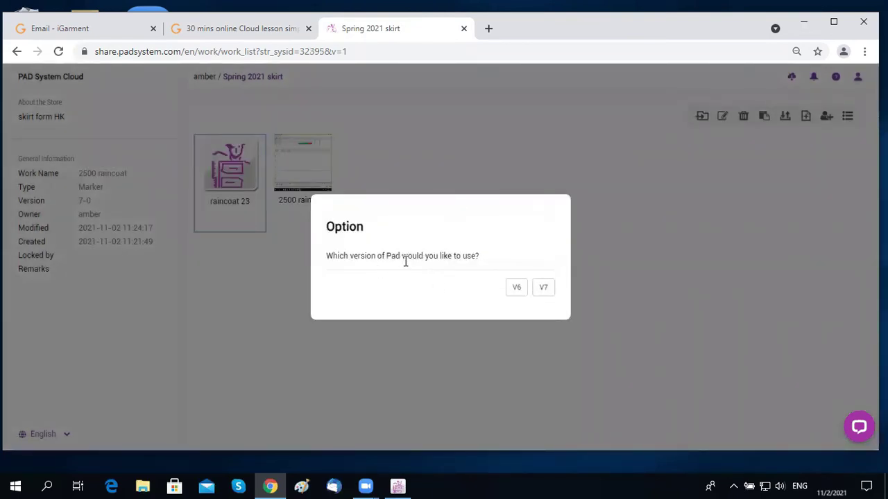
Step: Open the work in Pad V7 and start a marker from the H&M-shared 2500 Raincoat Pi pattern
click(545, 288)
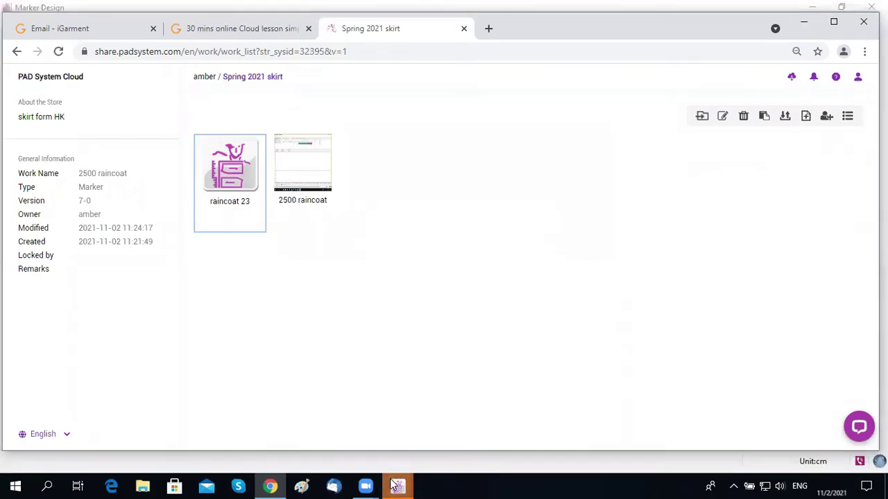
mouse_move(402, 485)
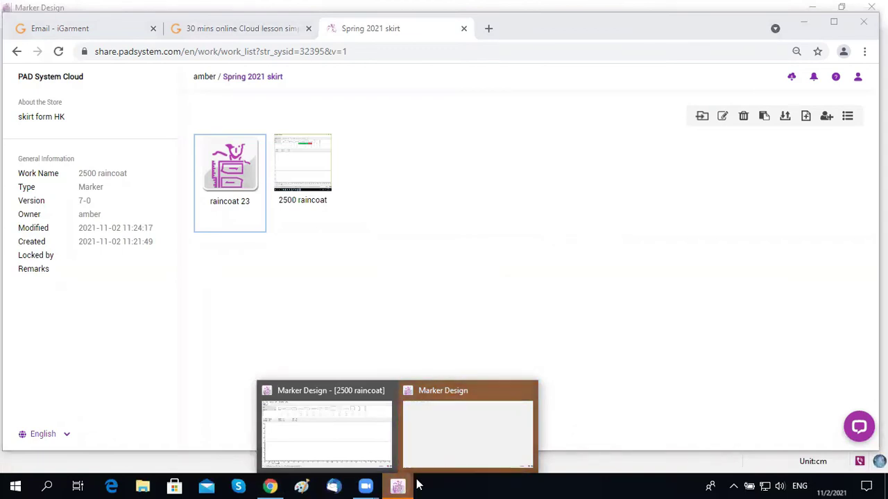
click(444, 436)
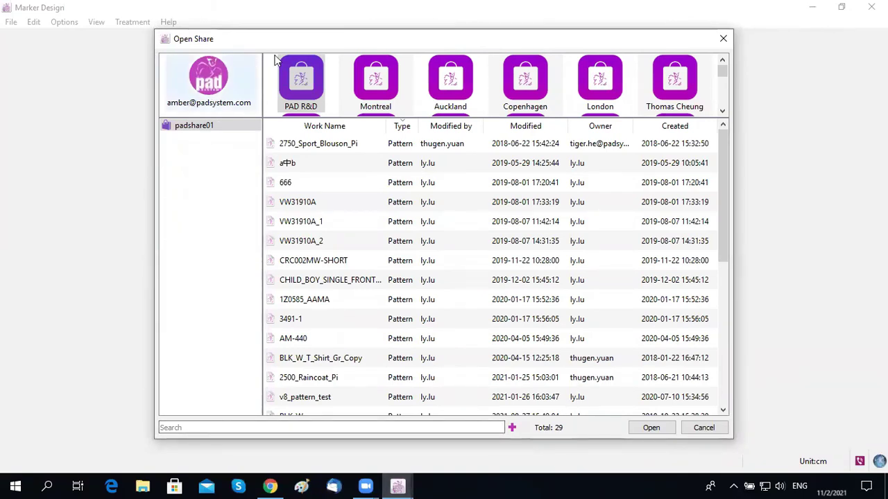
drag(723, 73, 726, 90)
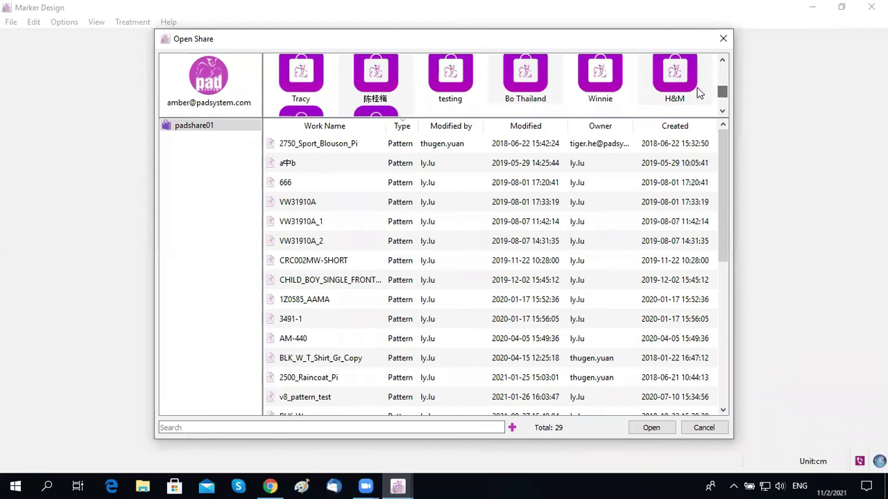
click(676, 78)
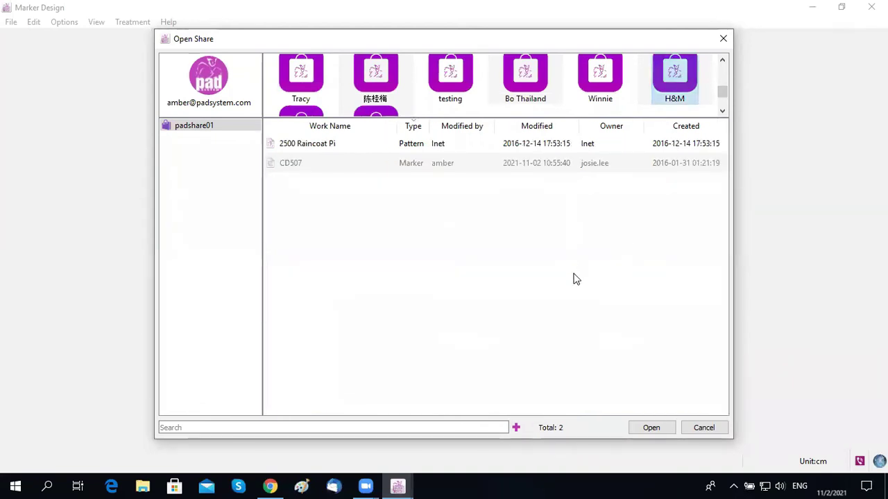
click(341, 145)
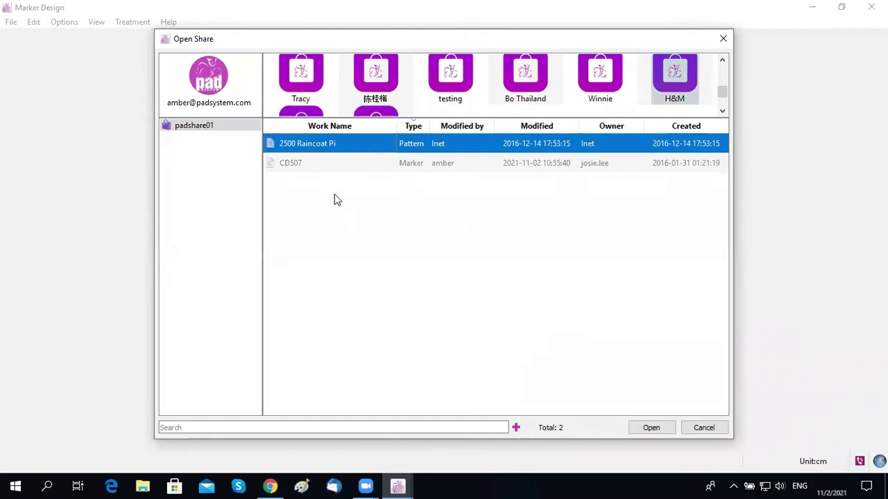
click(651, 428)
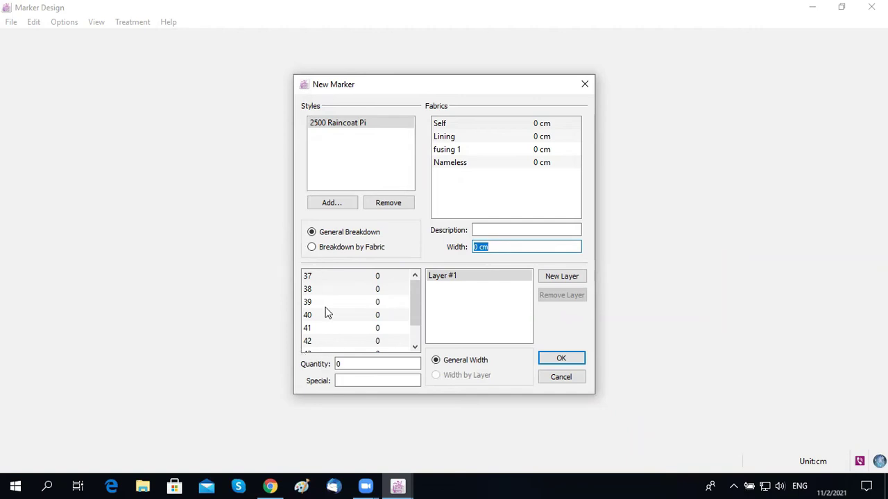
Step: Enter size quantities 37 = 1, 39 = 2 and 41 = 1
click(388, 278)
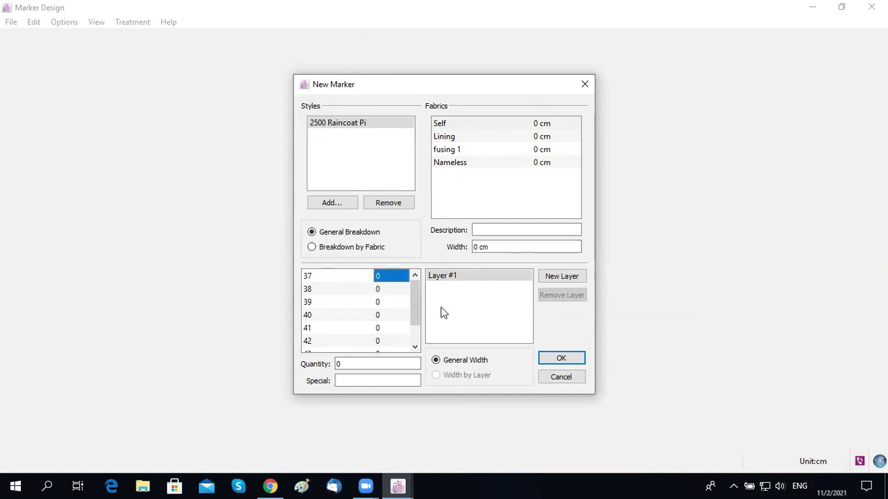
text(1)
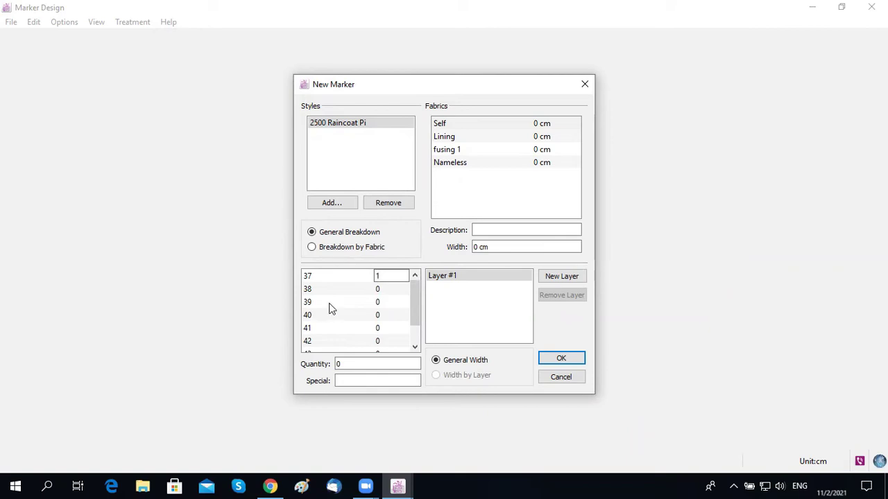
click(383, 303)
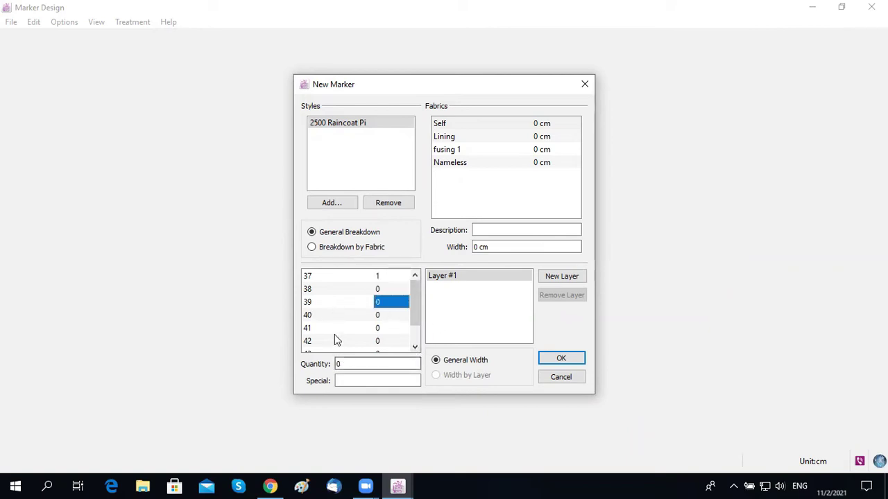
text(2)
click(386, 331)
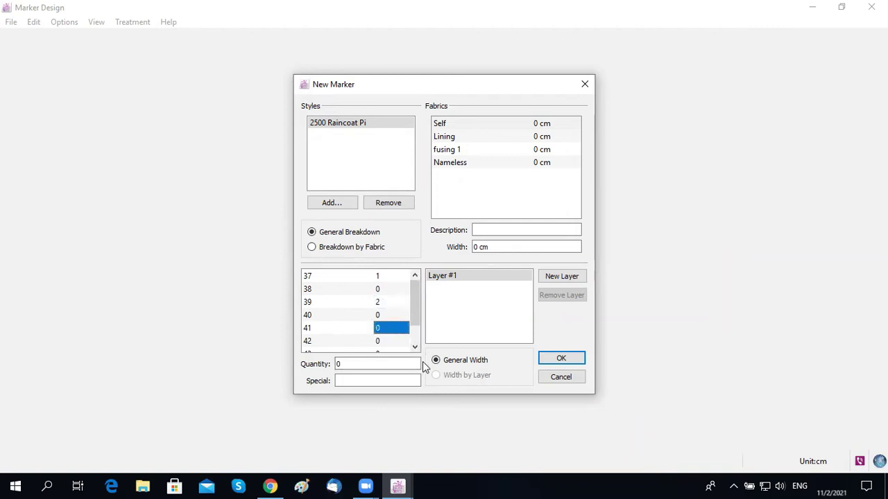
text(1)
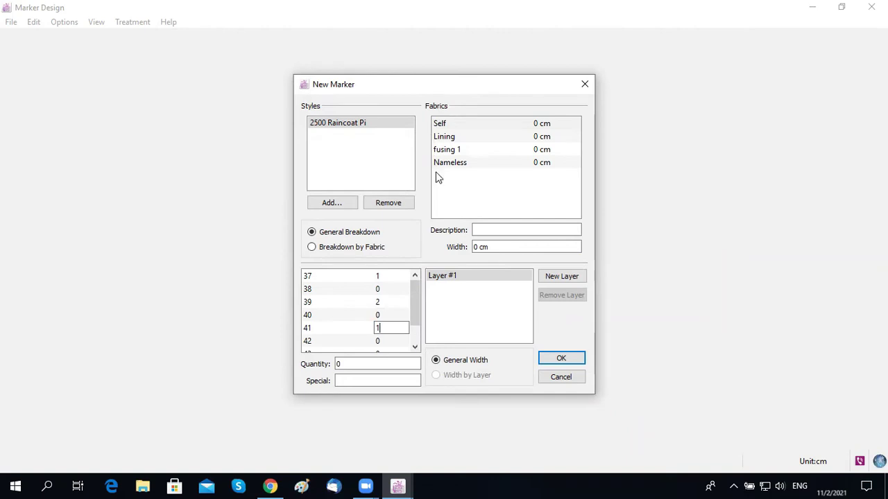
Step: Set the Self fabric width to 160 and confirm the new marker setup
click(555, 125)
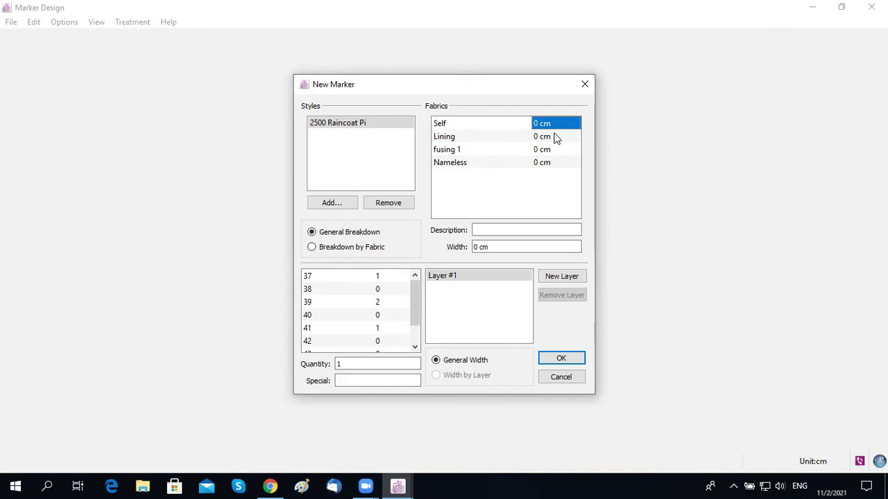
text(160)
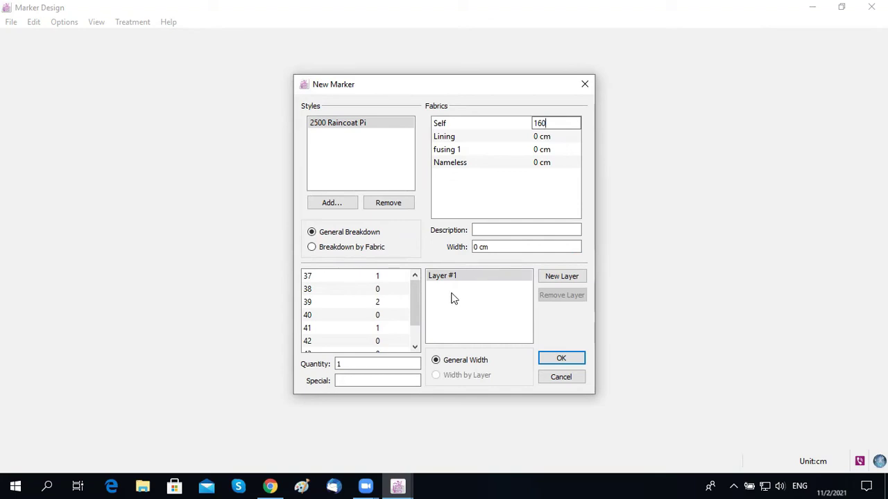
click(484, 320)
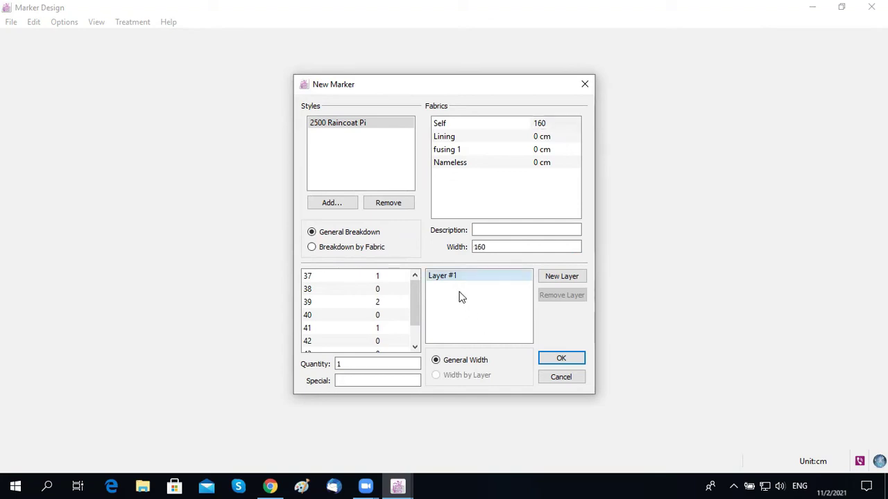
click(563, 366)
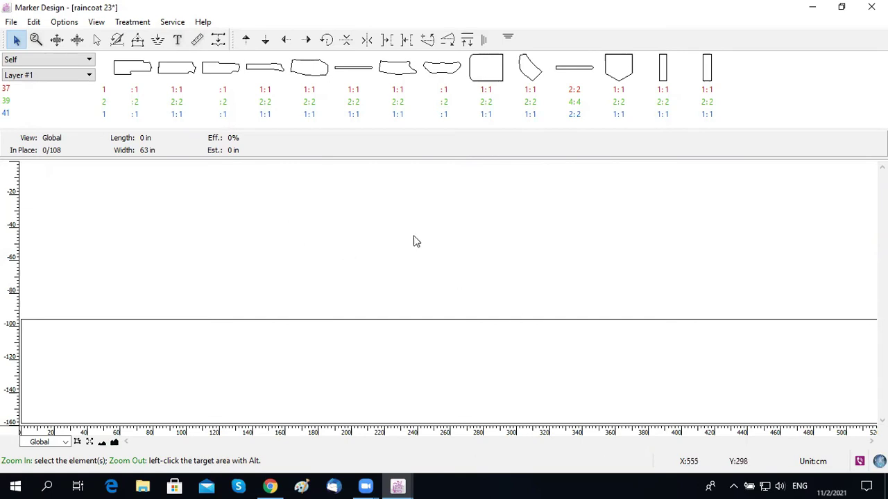
click(174, 24)
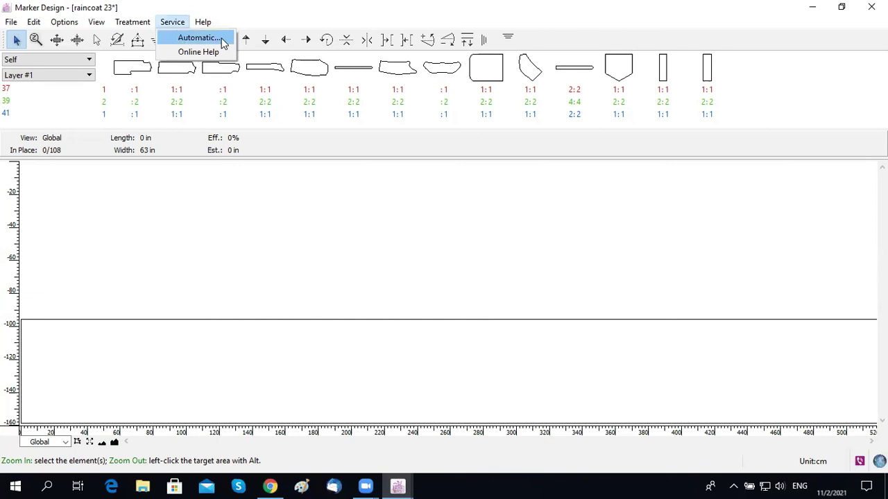
Step: Submit raincoat 23 for Sectional automatic nesting with Group by Bundle ticked
click(223, 43)
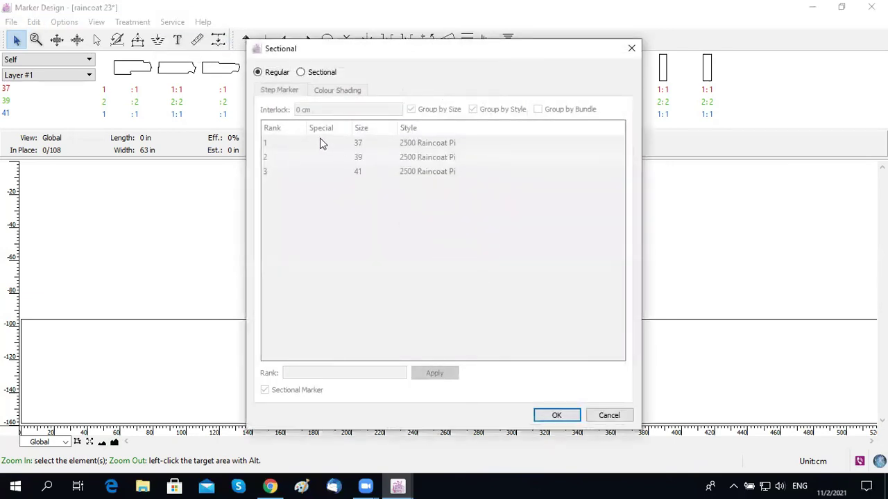
click(316, 77)
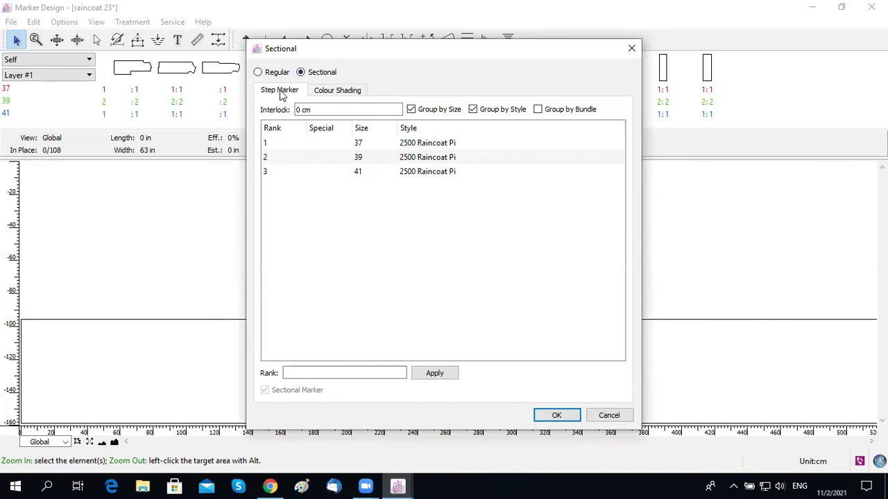
click(539, 110)
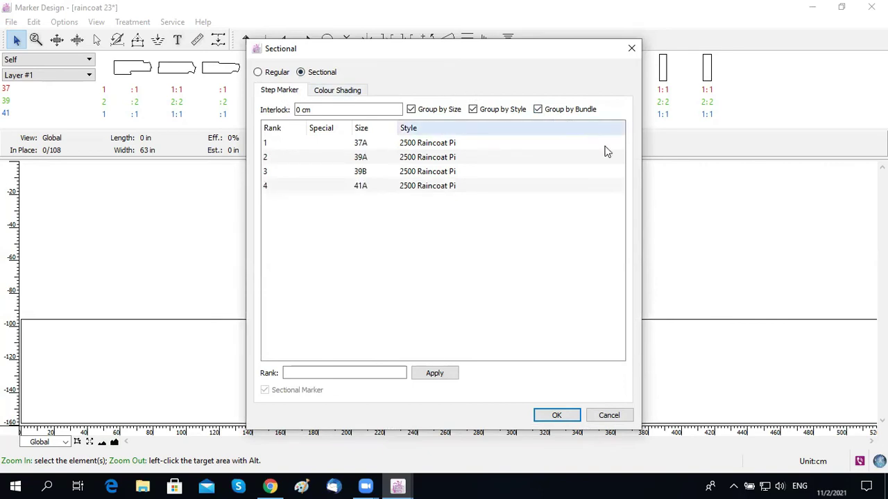
click(557, 416)
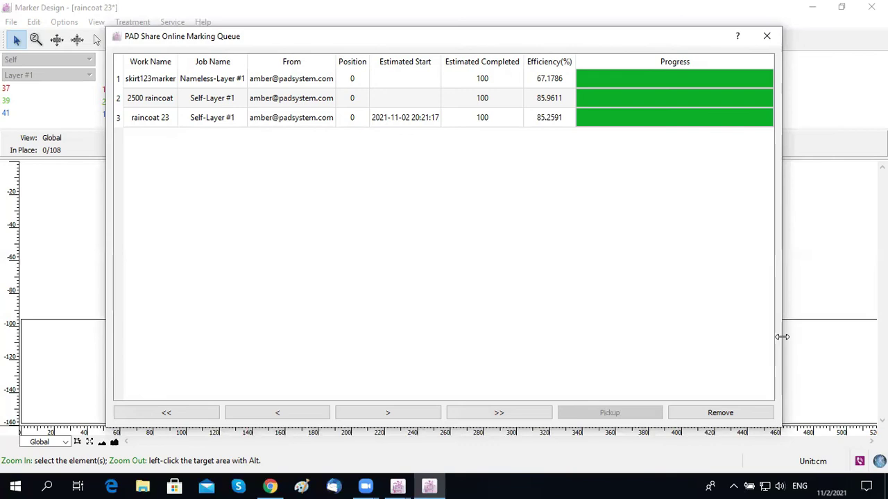
Step: Widen the Online Marking Queue to check raincoat 23's nesting progress, then close it
drag(781, 337, 809, 337)
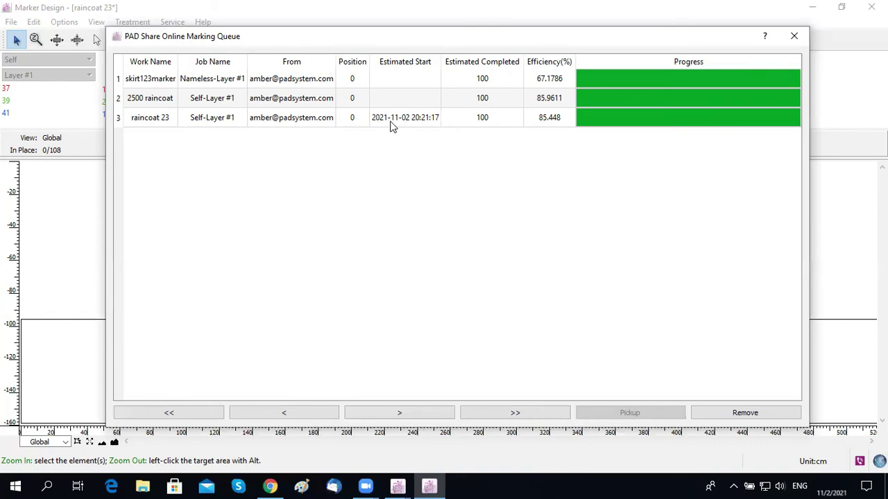
click(794, 38)
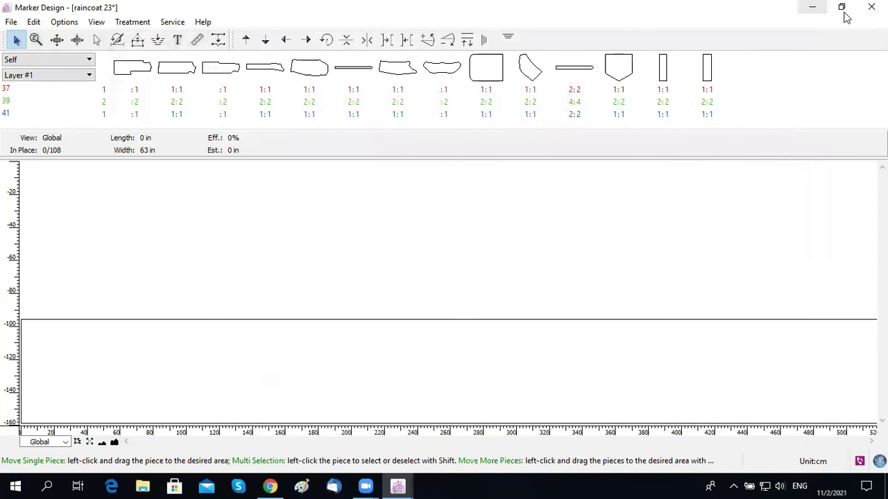
Step: Open the 2500 raincoat marker from the cloud folder in its own Marker Design window
click(812, 7)
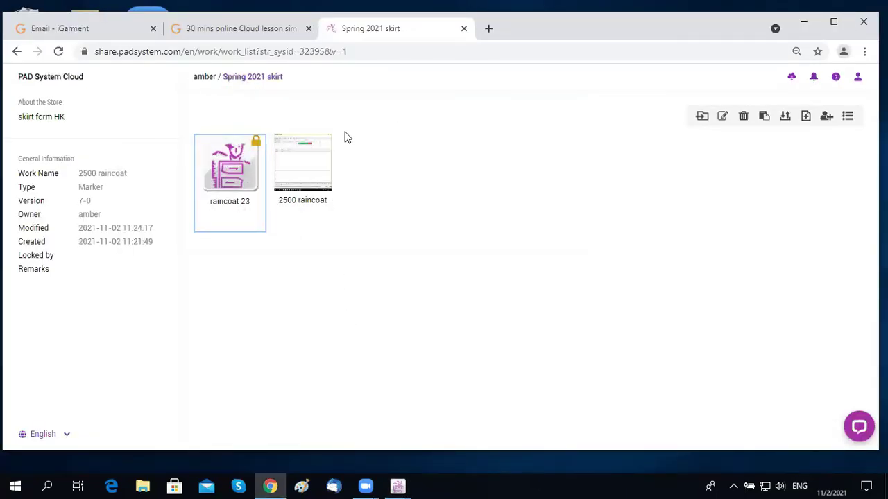
double_click(309, 177)
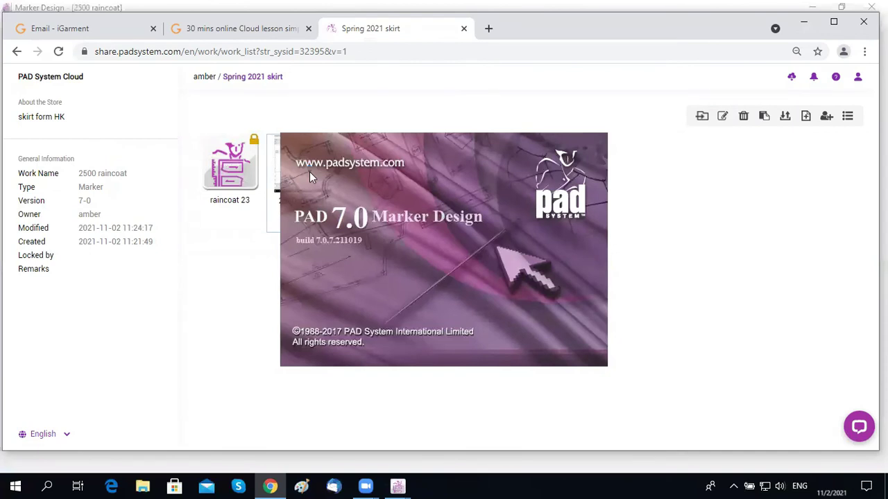
mouse_move(400, 486)
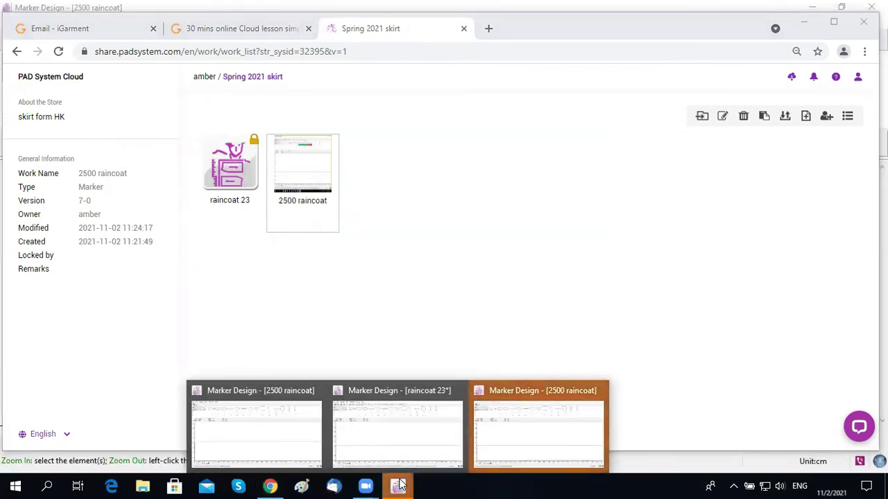
click(253, 435)
scroll(297, 243, up, 1)
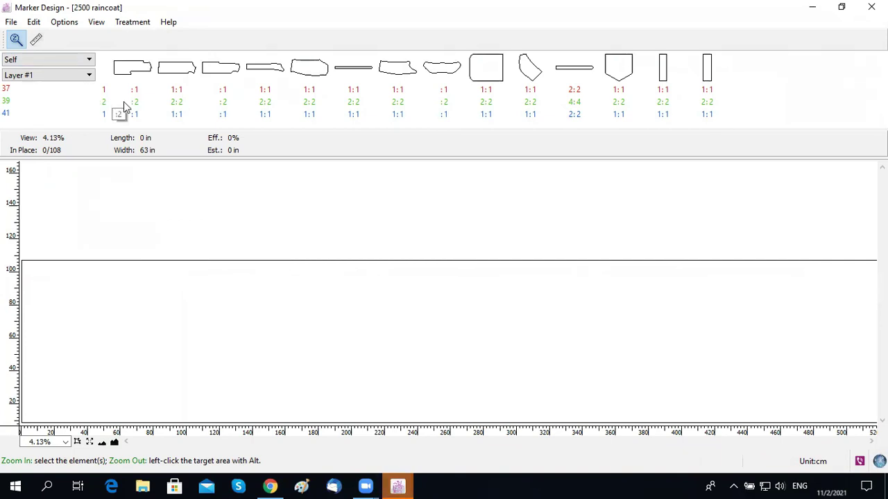
Step: Take the editing key with File > Get Key and acknowledge the already-edited notice
click(10, 23)
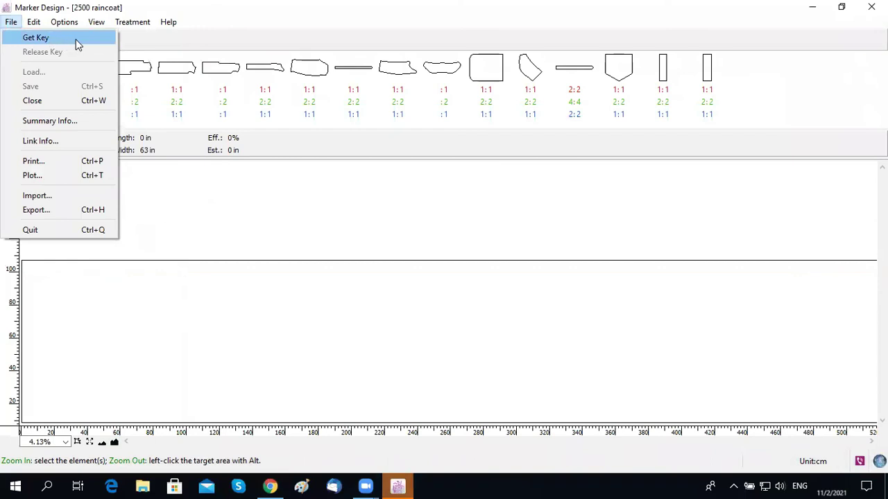
click(76, 40)
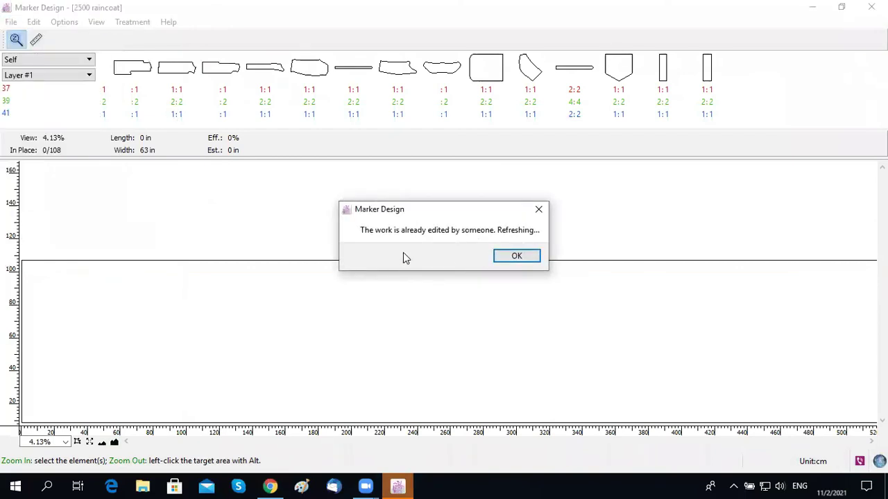
click(515, 256)
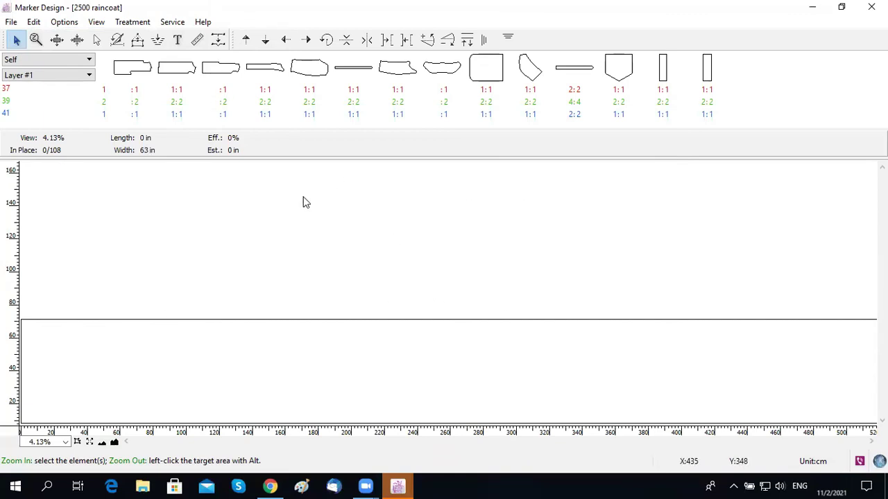
Step: Pick up the 2500 raincoat job from the Nesting List, placing all 108 pieces at 85.97%
click(173, 23)
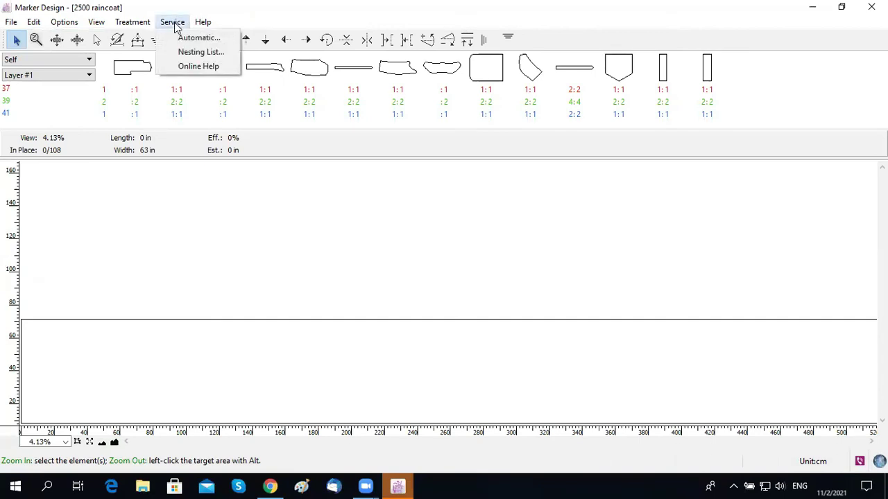
click(206, 53)
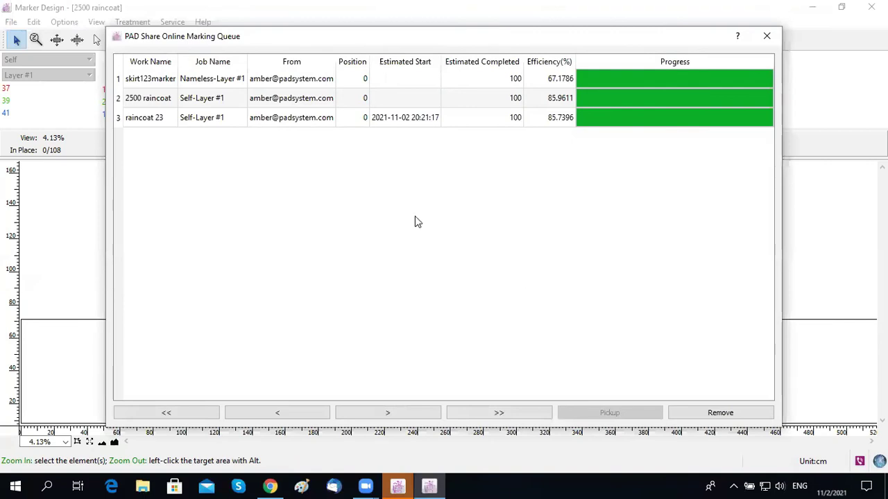
click(171, 101)
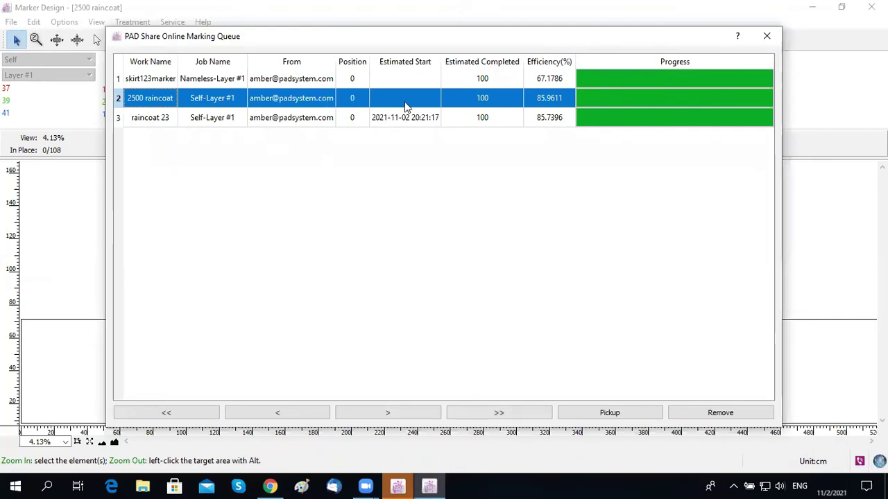
click(645, 413)
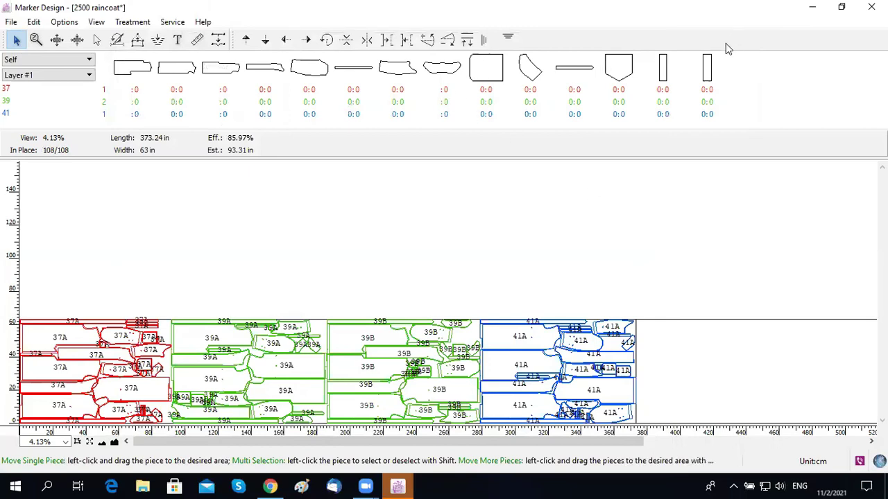
click(812, 7)
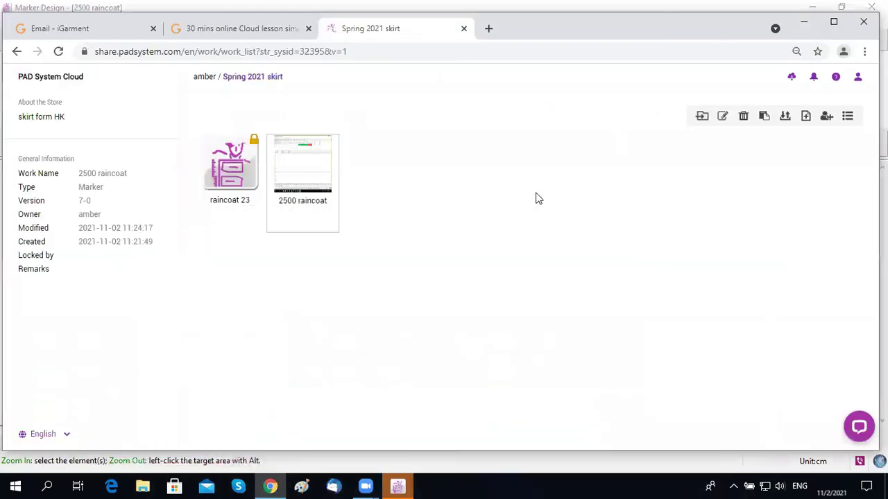
Step: Advance the Cloud lesson to slide 18, 'How to get Supporting Services', then return to Spring 2021 skirt
click(257, 31)
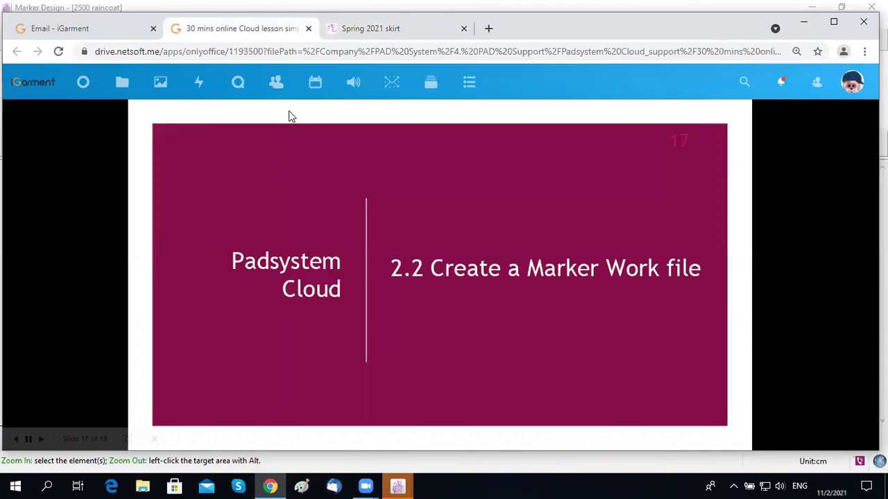
click(561, 240)
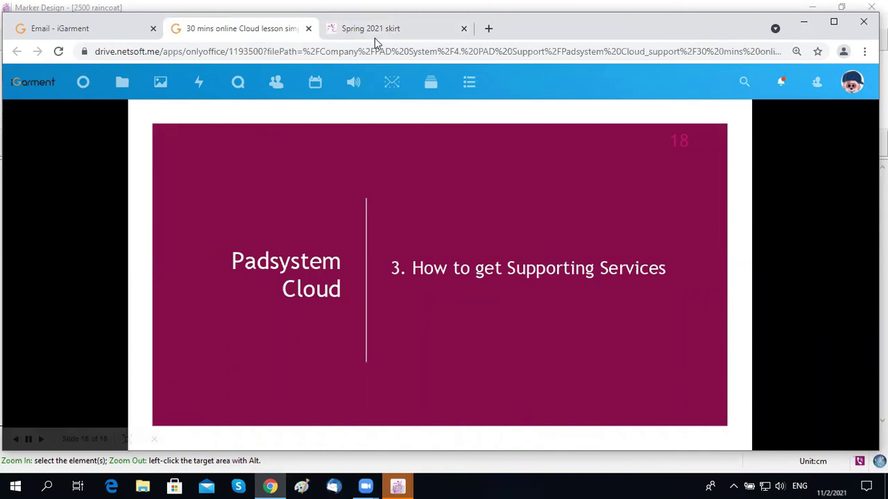
click(399, 34)
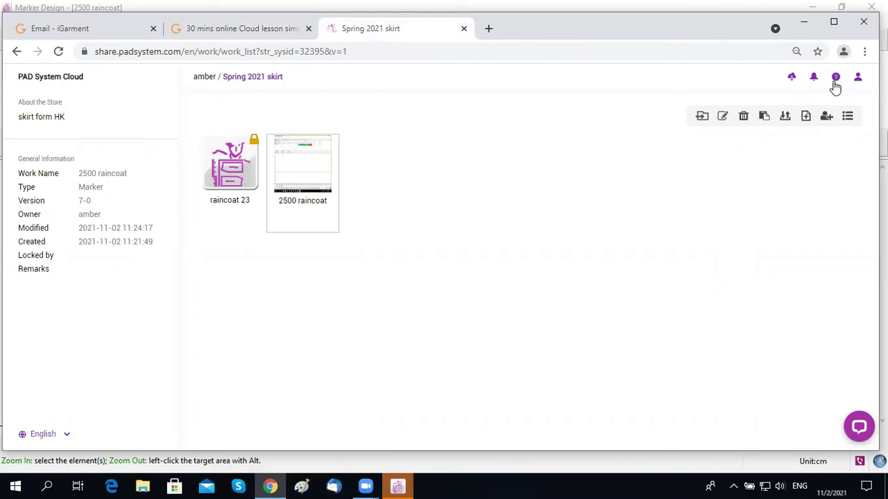
Step: Start a Live Chat from the help menu and scroll through the Online Help contact form
click(837, 80)
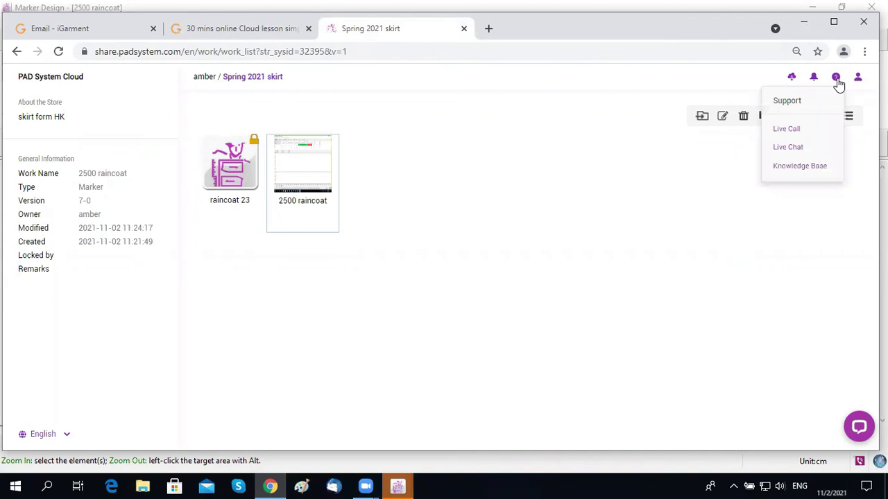
click(791, 148)
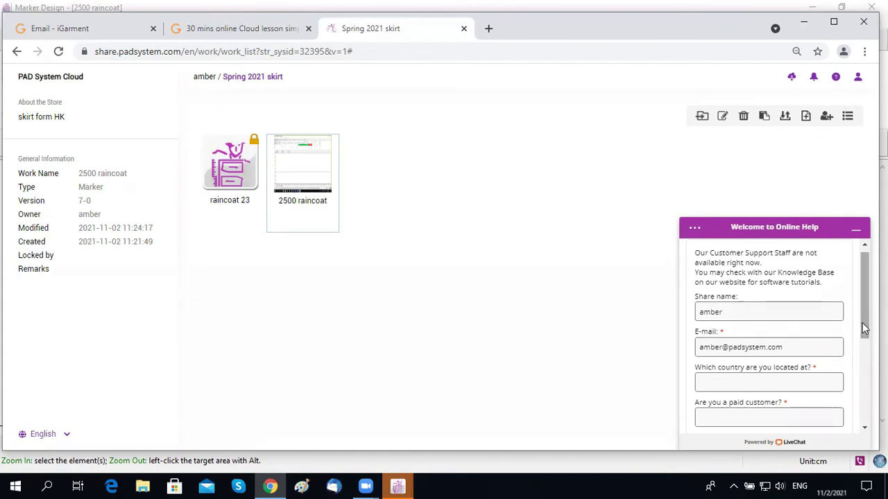
scroll(862, 327, down, 1)
scroll(769, 333, down, 2)
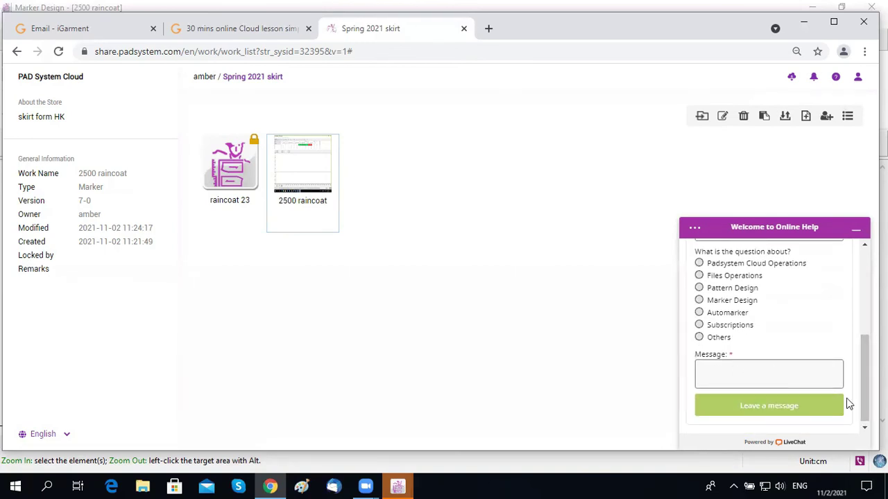
drag(865, 401, 864, 305)
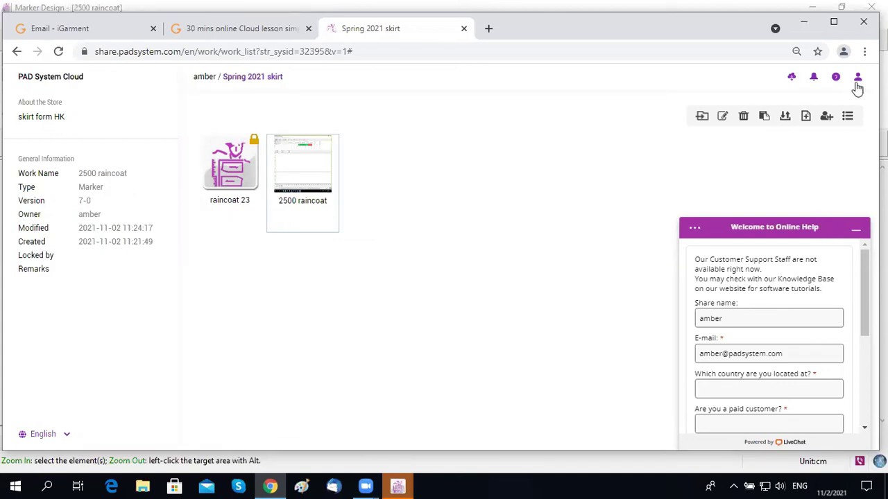
Step: Open the PAD System Knowledge Base from the help (?) icon and browse its user guides and tool tutorials
click(864, 52)
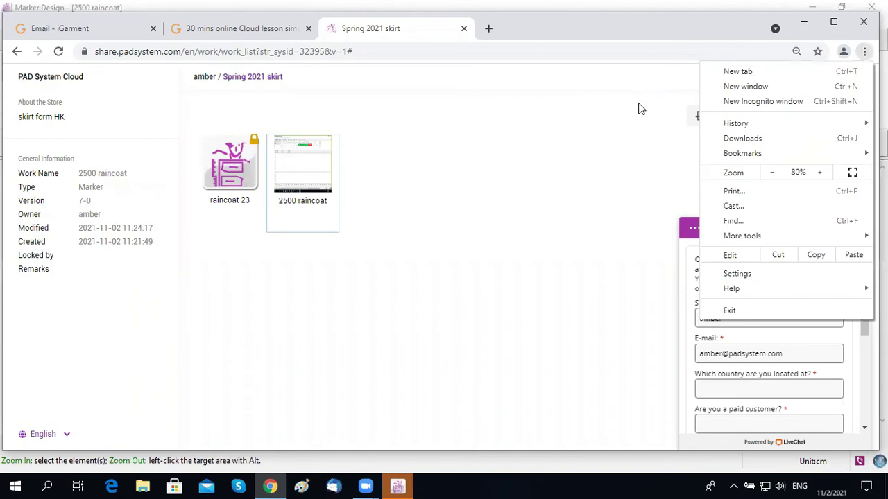
click(557, 126)
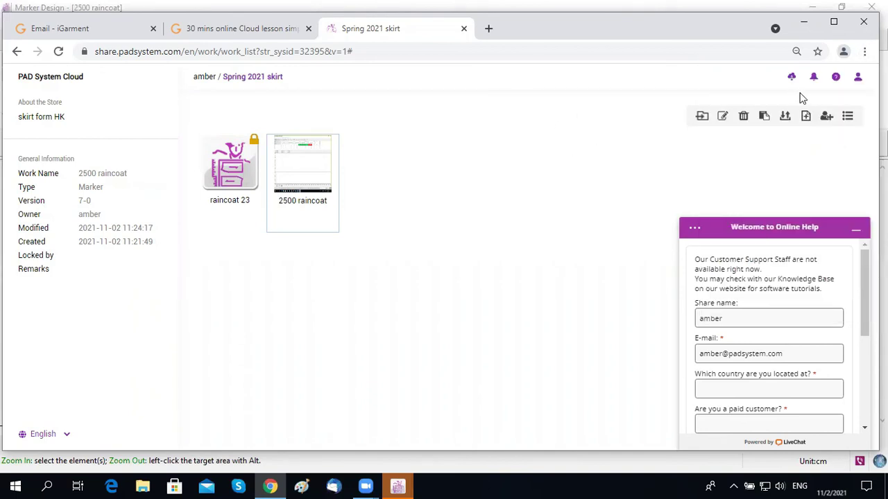
click(835, 82)
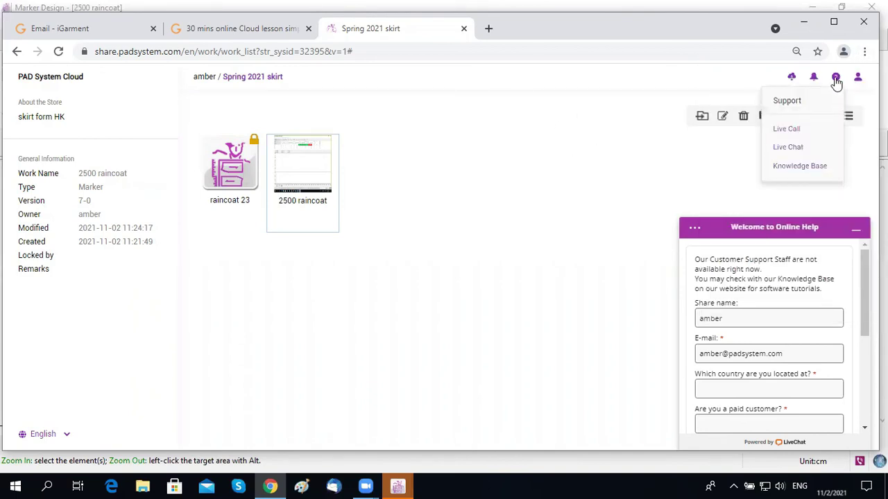
click(804, 174)
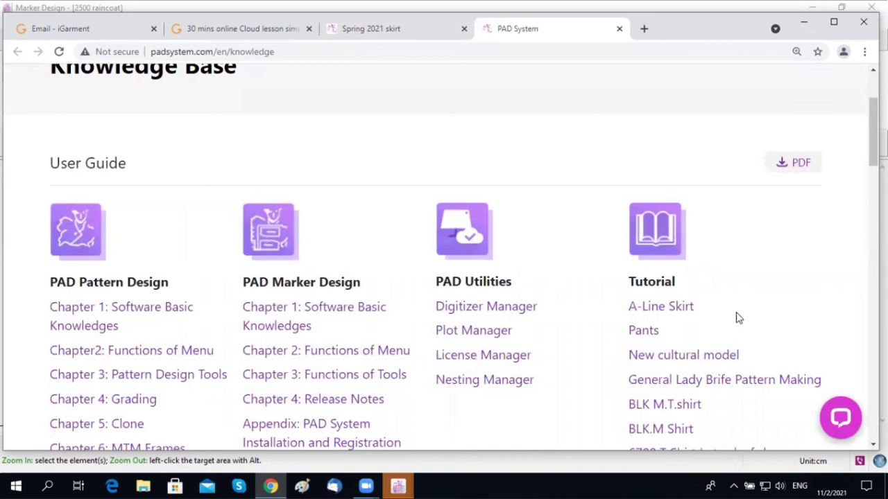
scroll(343, 302, down, 10)
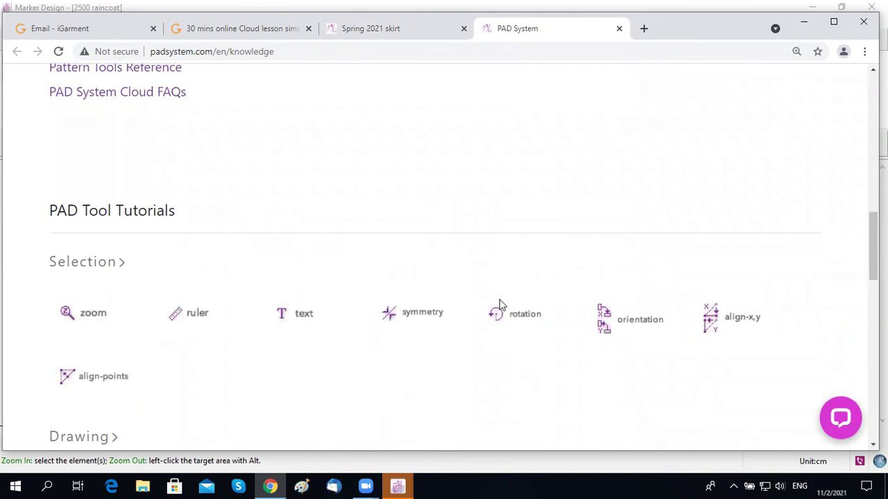
scroll(506, 302, up, 5)
scroll(507, 301, up, 5)
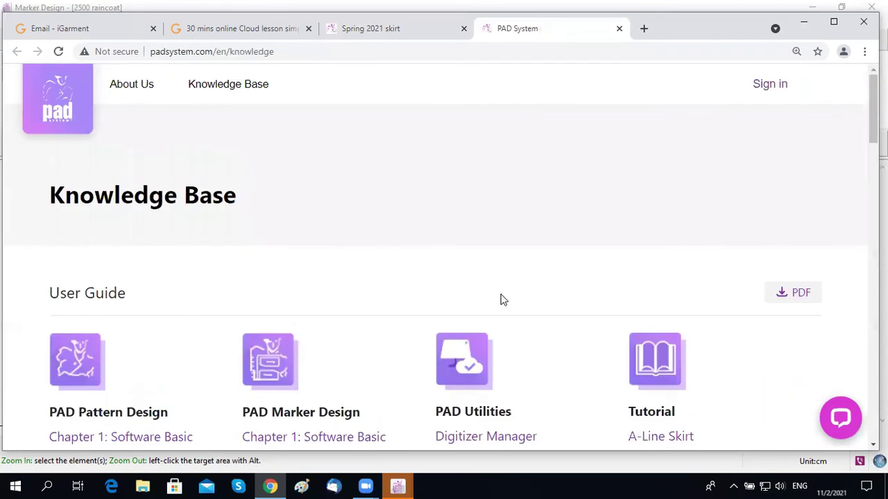
scroll(536, 240, down, 2)
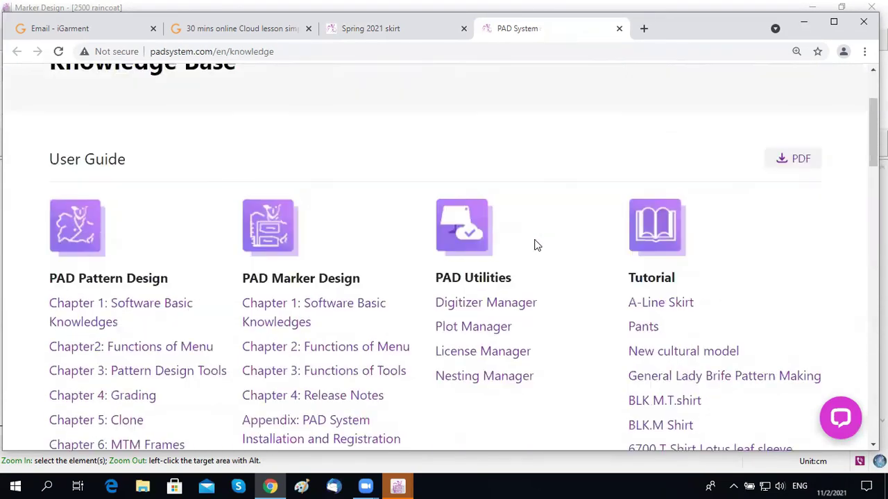
scroll(534, 242, up, 2)
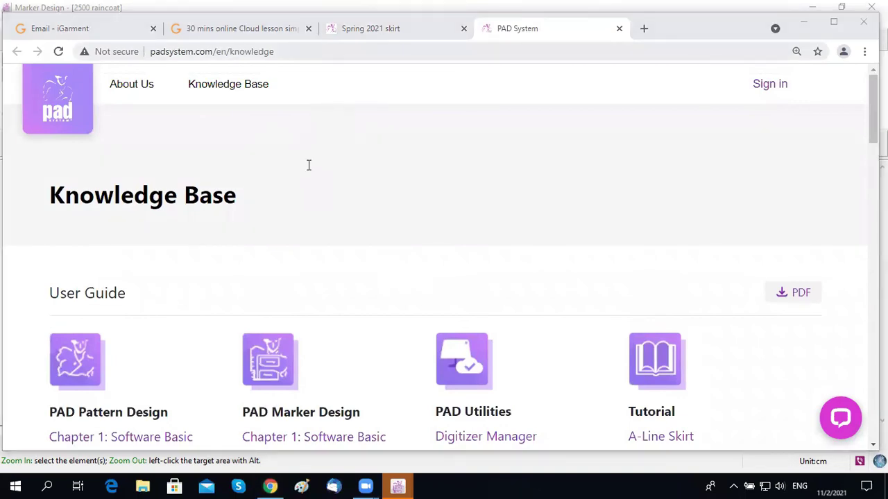
Step: Annotate the page with the support e-mail address, then show the Spring 2021 skirt upload/download options
click(308, 161)
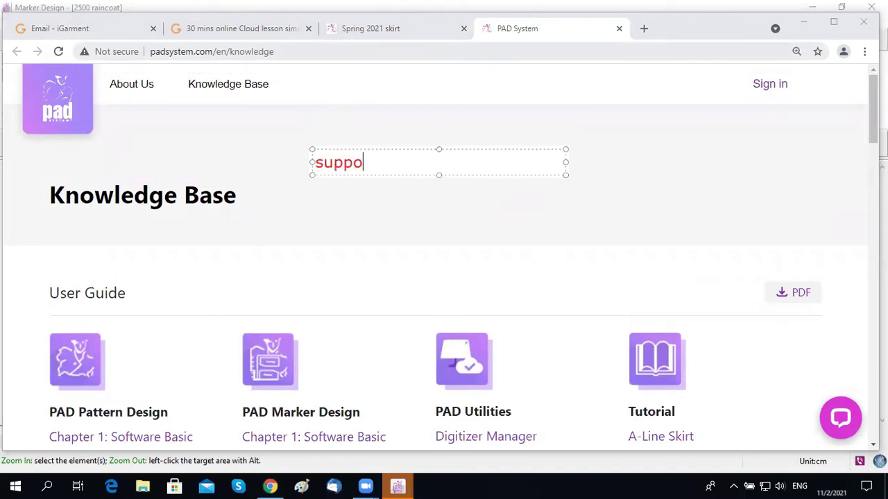
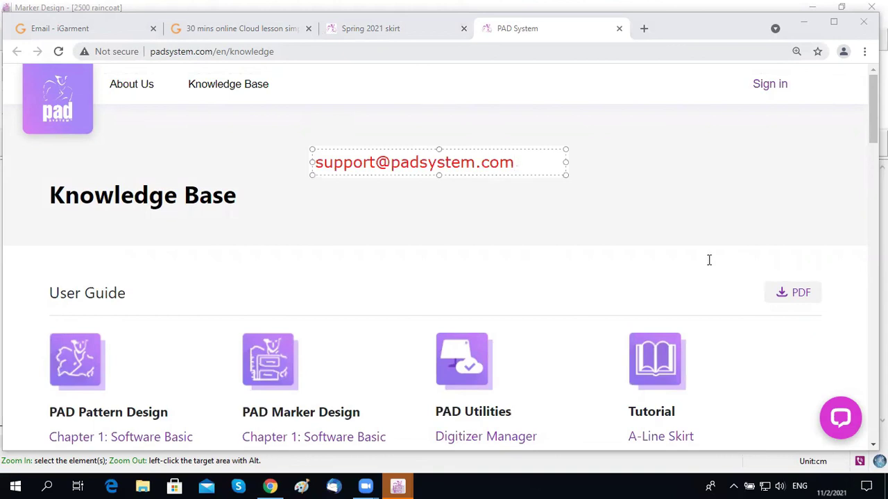
key(Return)
key(BackSpace)
click(727, 170)
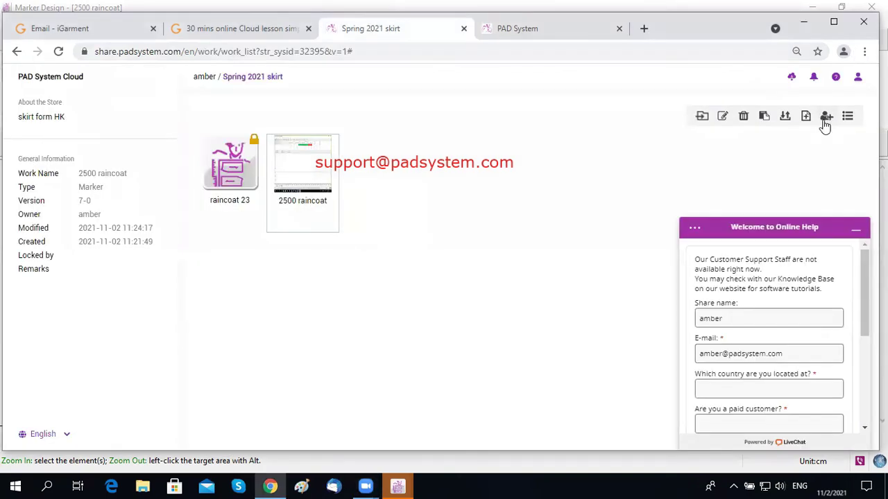
click(785, 118)
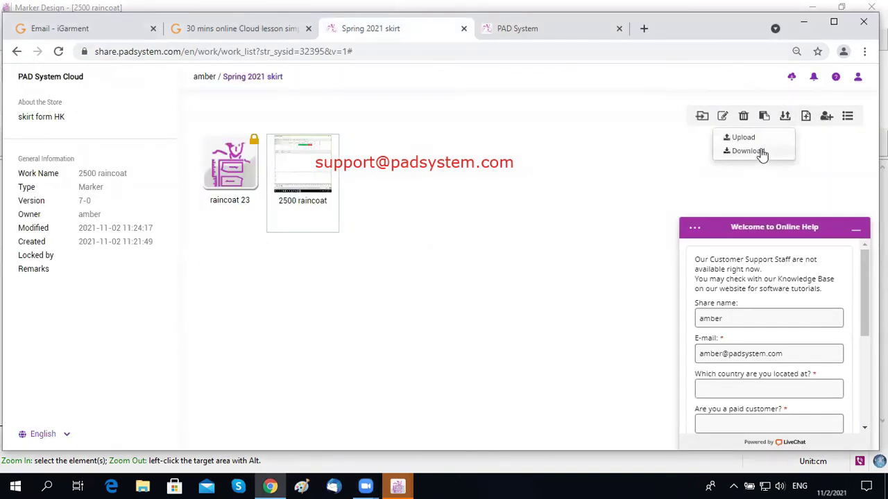